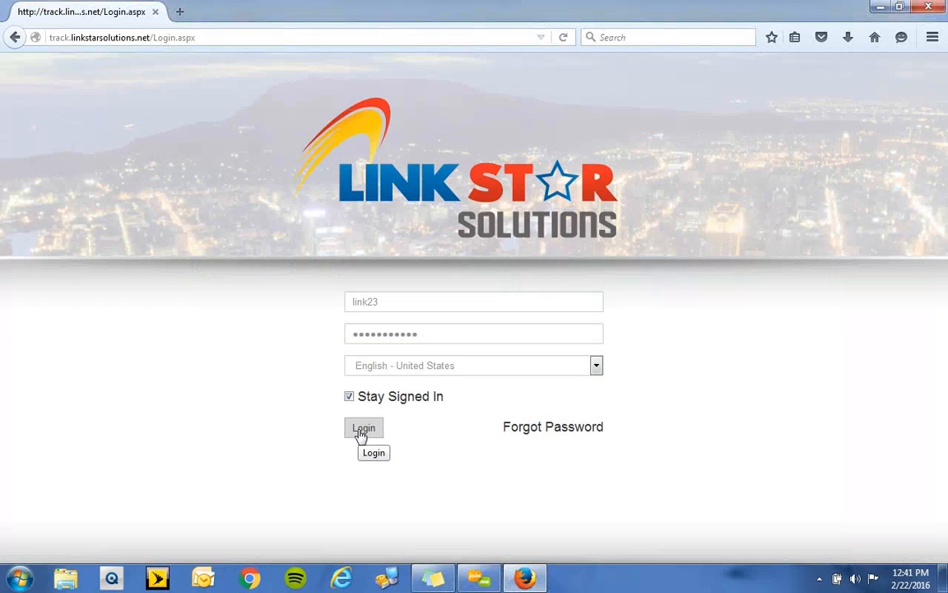
- Log in with the prefilled credentials and open the geofence creation tools
click(363, 431)
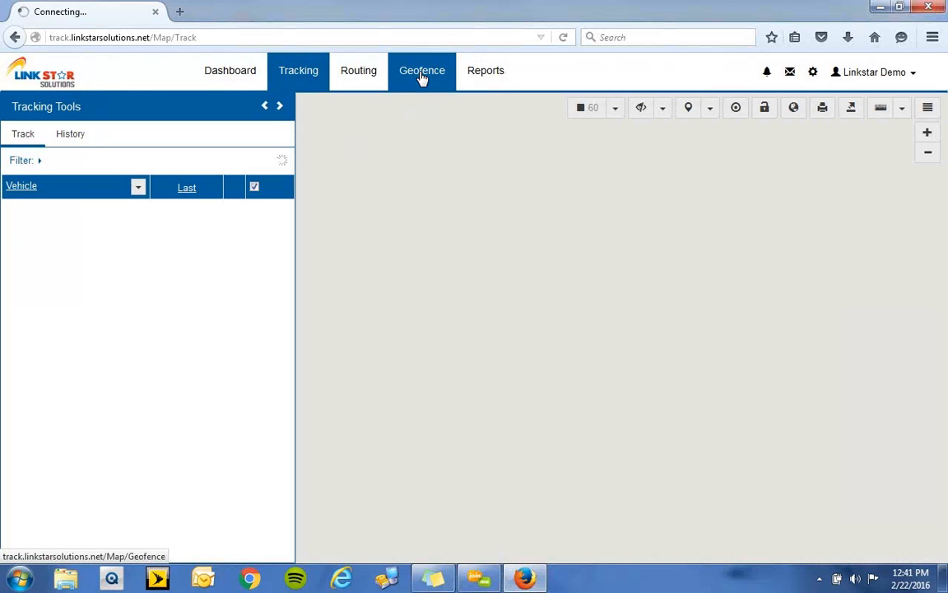
click(422, 74)
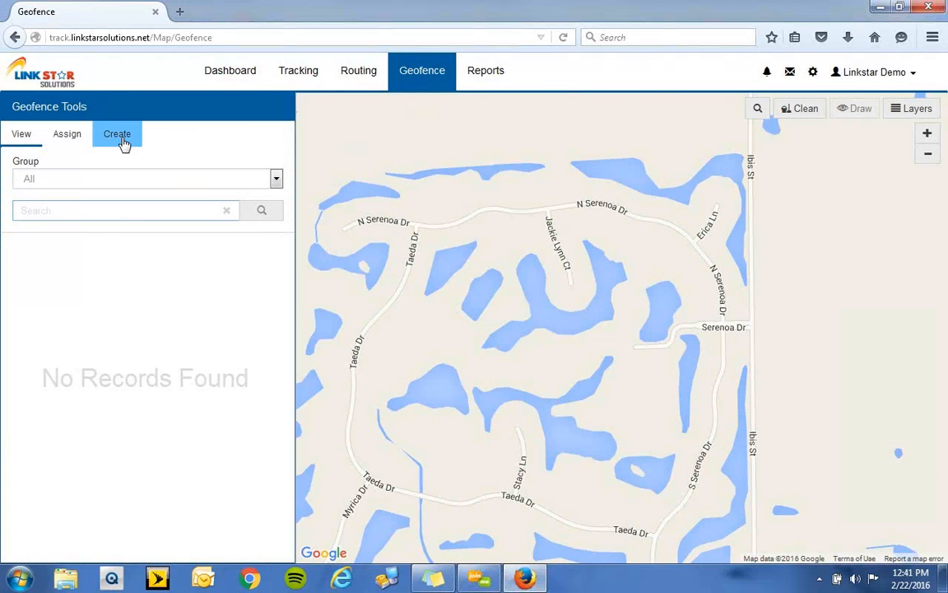
click(123, 144)
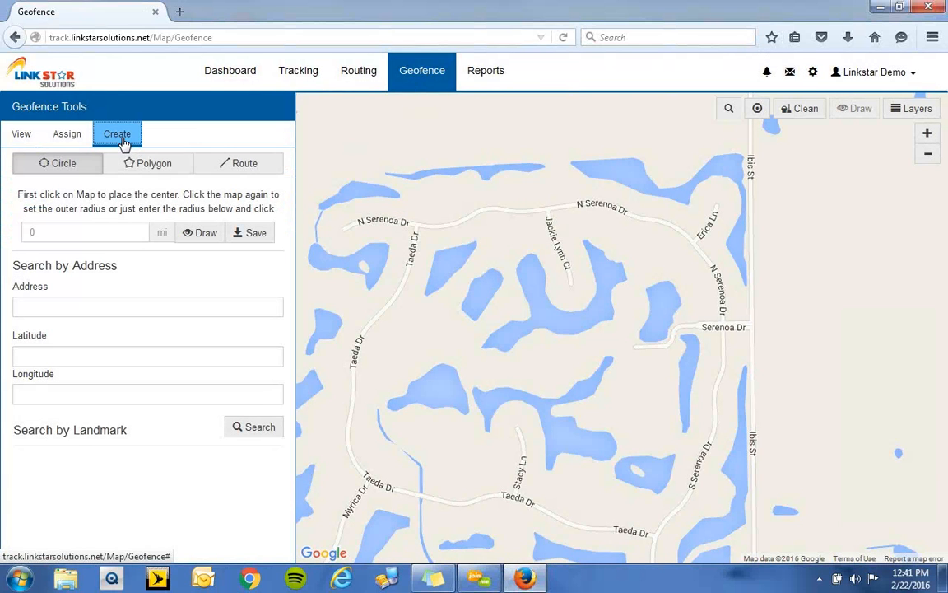
- Find the address "alexandria mn" on the geofence map
click(200, 303)
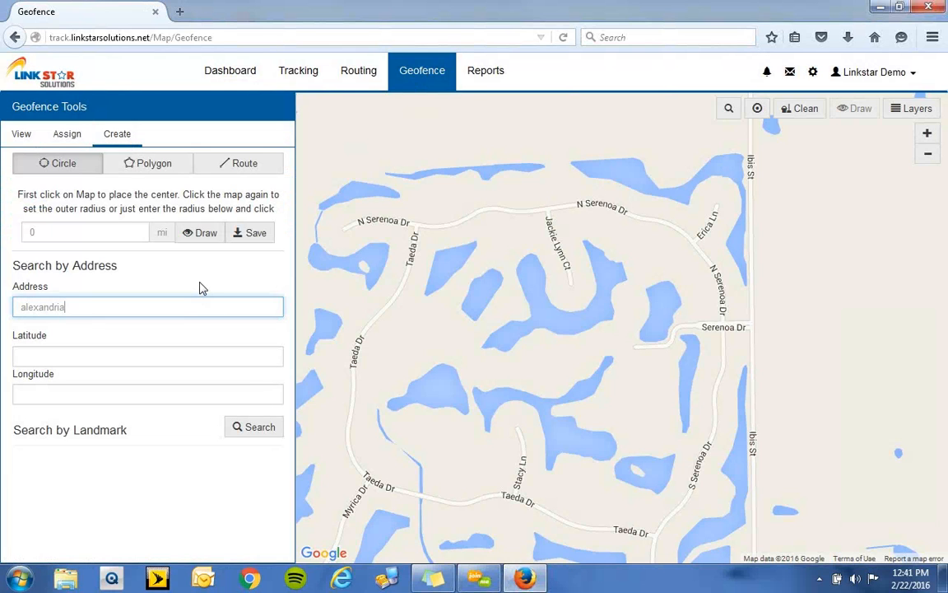
key(Return)
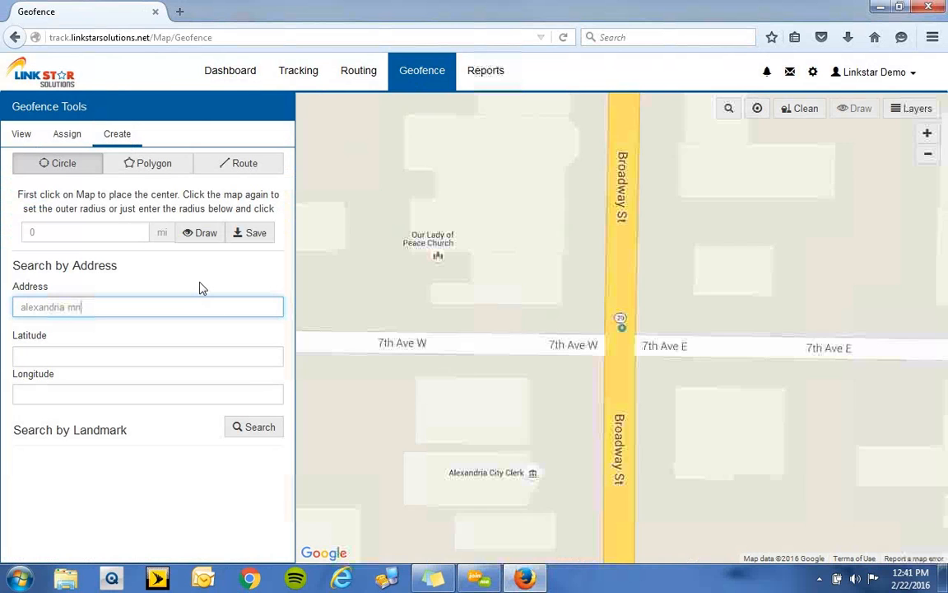
click(929, 158)
click(928, 159)
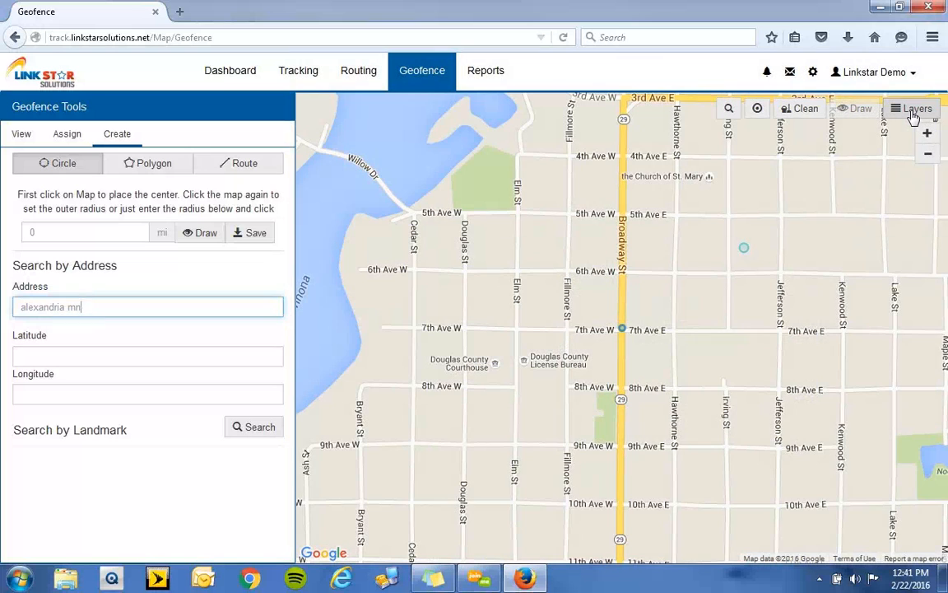
- Switch the map's base layer to Google (Hybrid) and show the whole Alexandria area
click(914, 116)
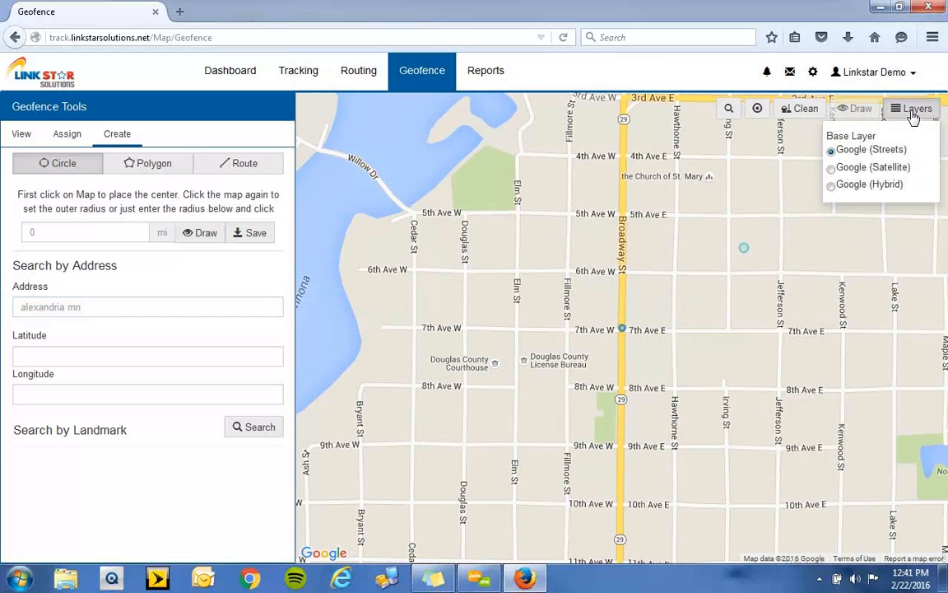
click(882, 189)
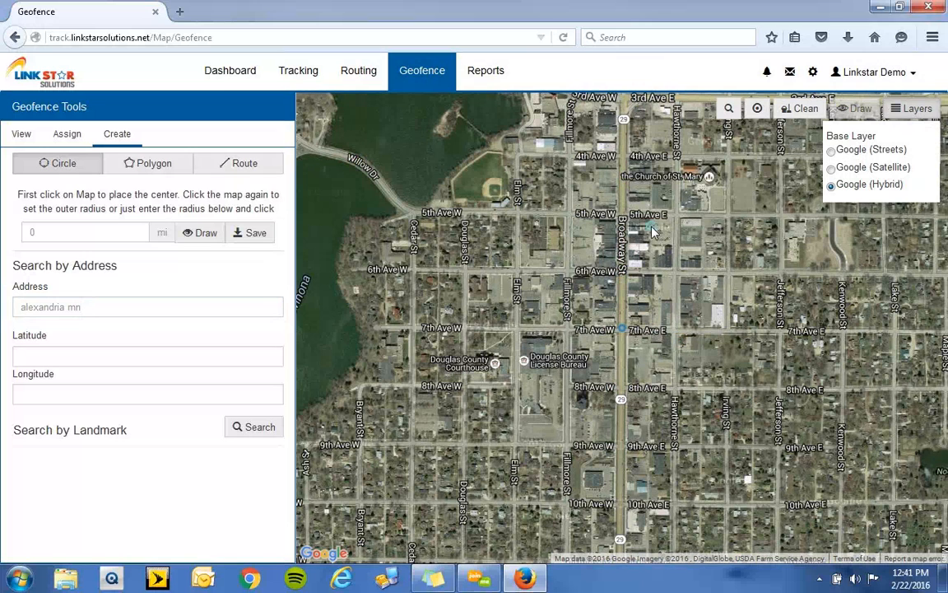
click(917, 110)
click(929, 159)
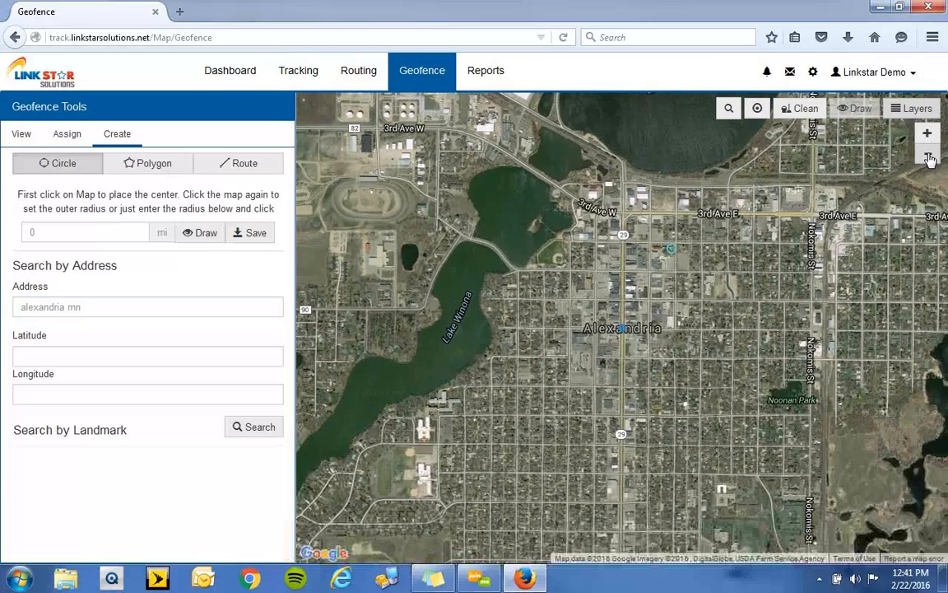
click(929, 159)
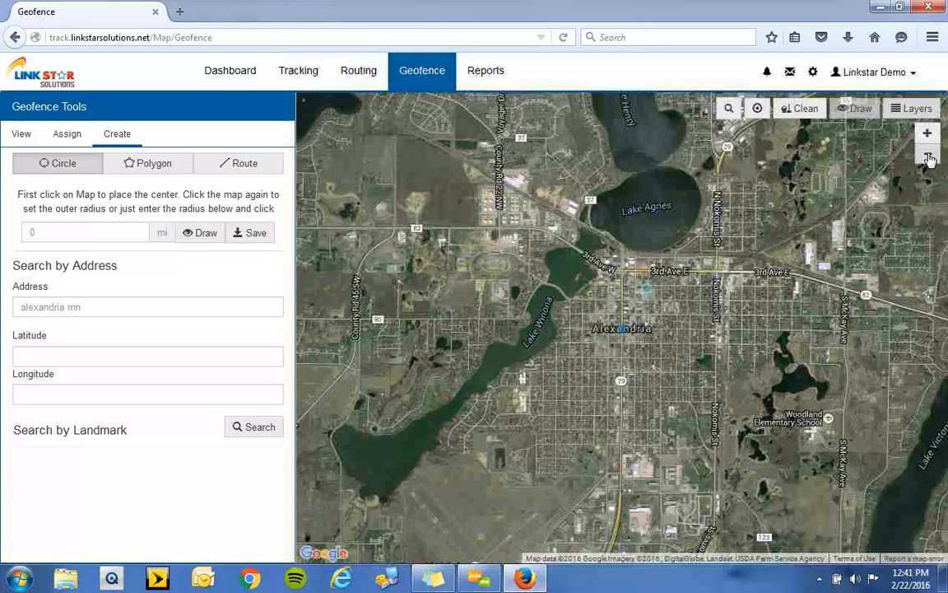
click(930, 159)
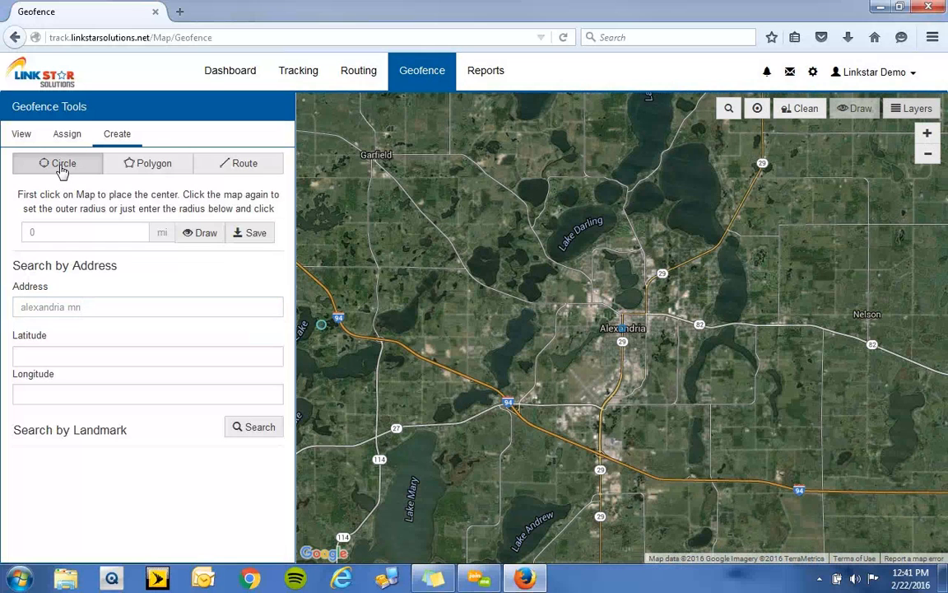
click(61, 171)
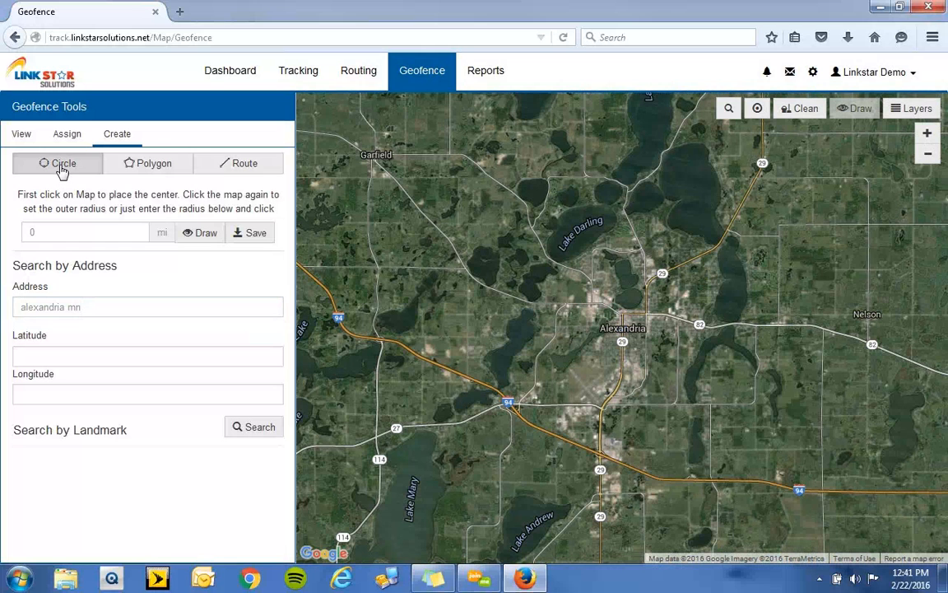
click(632, 327)
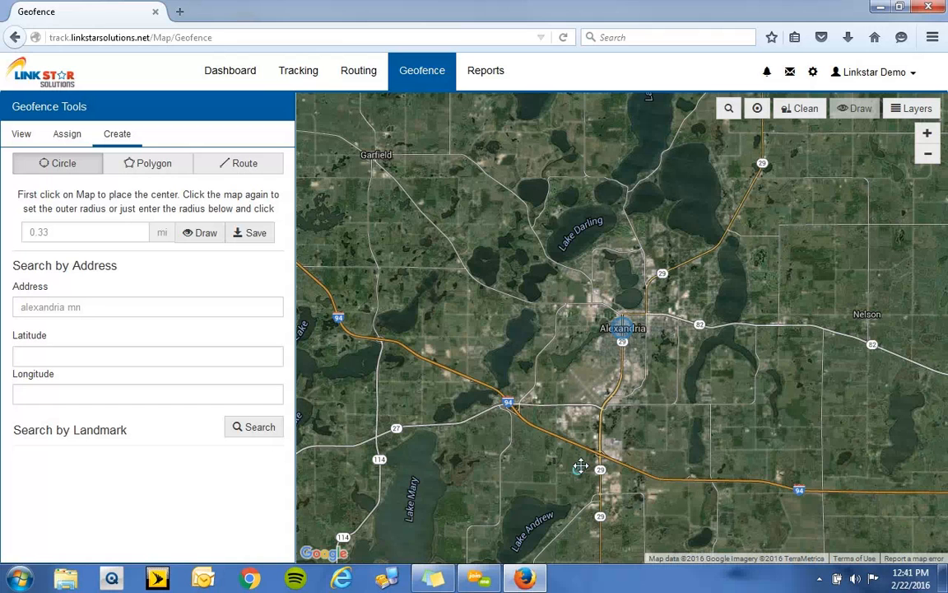
click(581, 469)
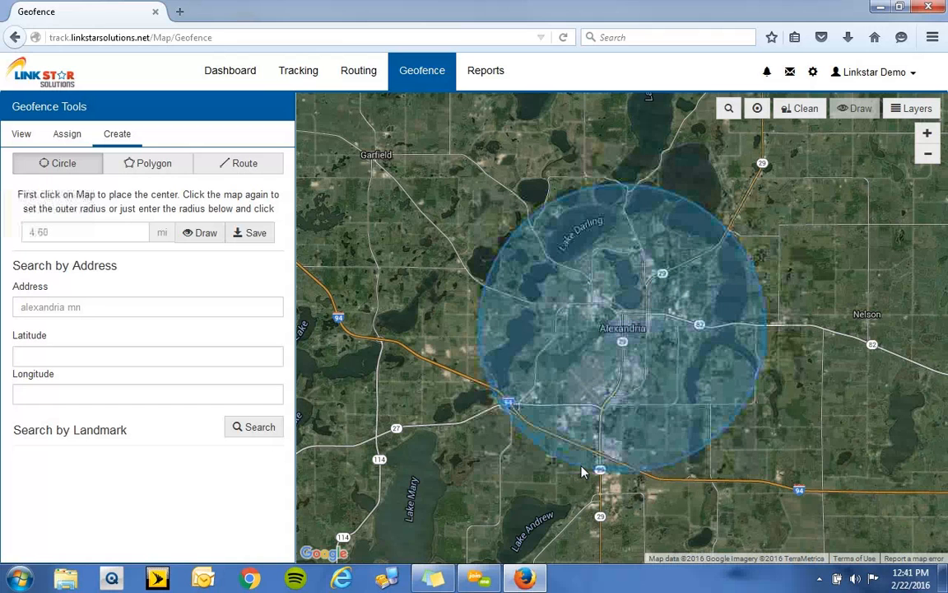
click(615, 436)
click(633, 390)
click(619, 369)
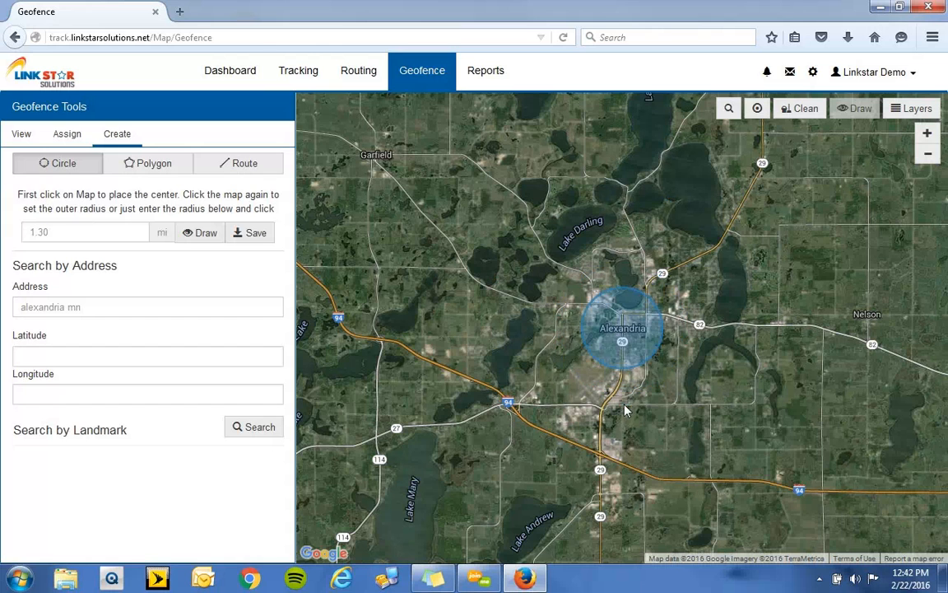
click(613, 404)
click(617, 428)
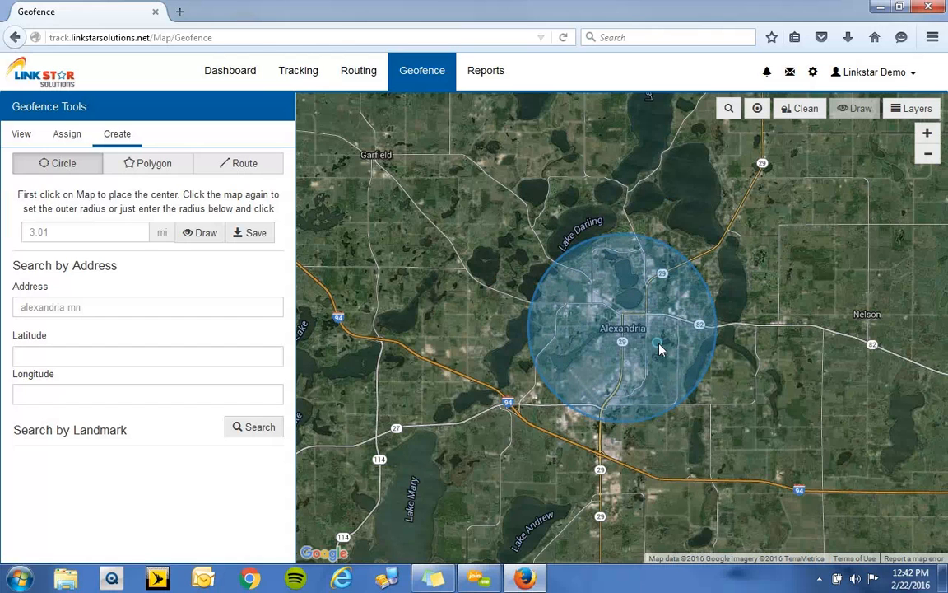
click(796, 115)
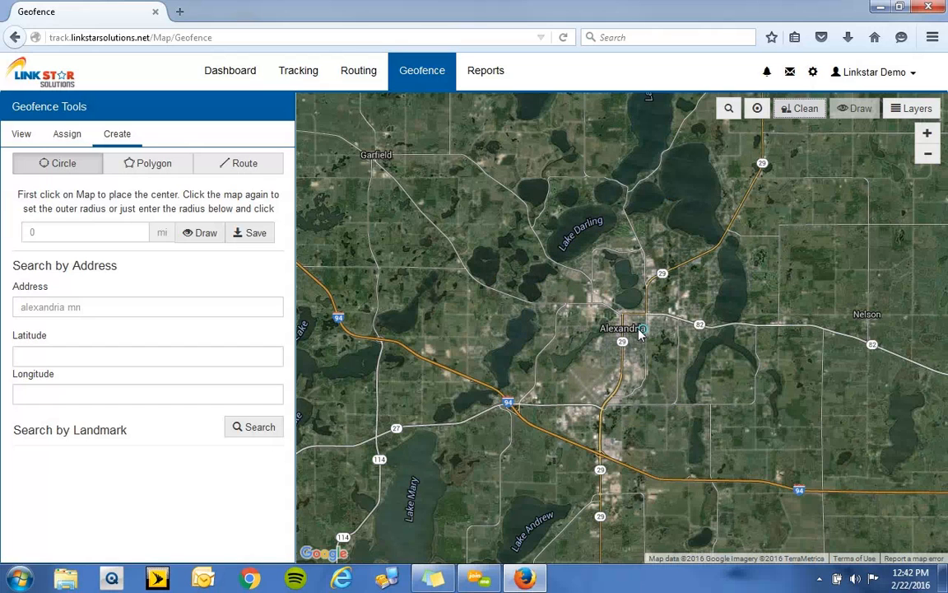
- Draw a circular geofence of about 4.53 mi radius around Alexandria and name it City Of Alexandria
click(579, 461)
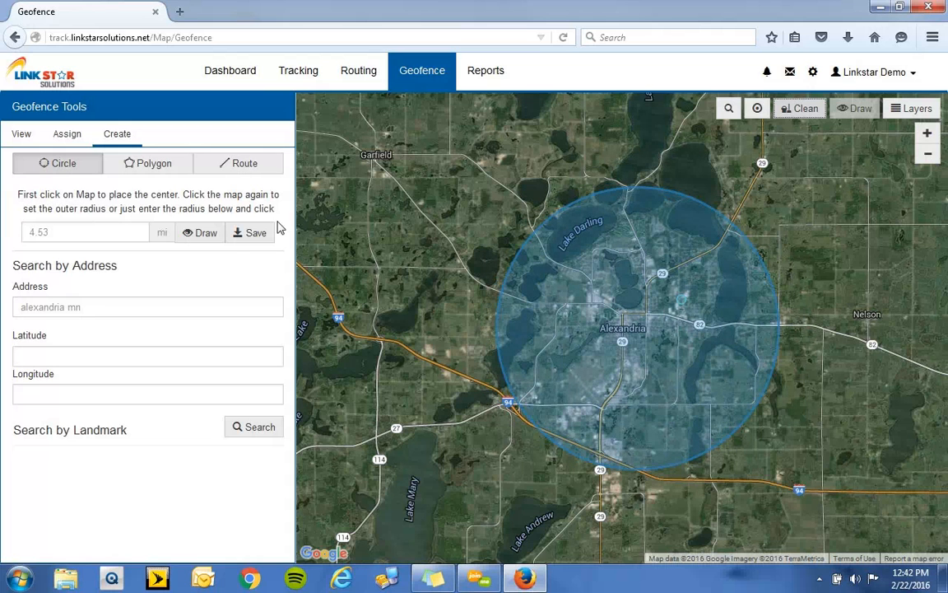
click(254, 235)
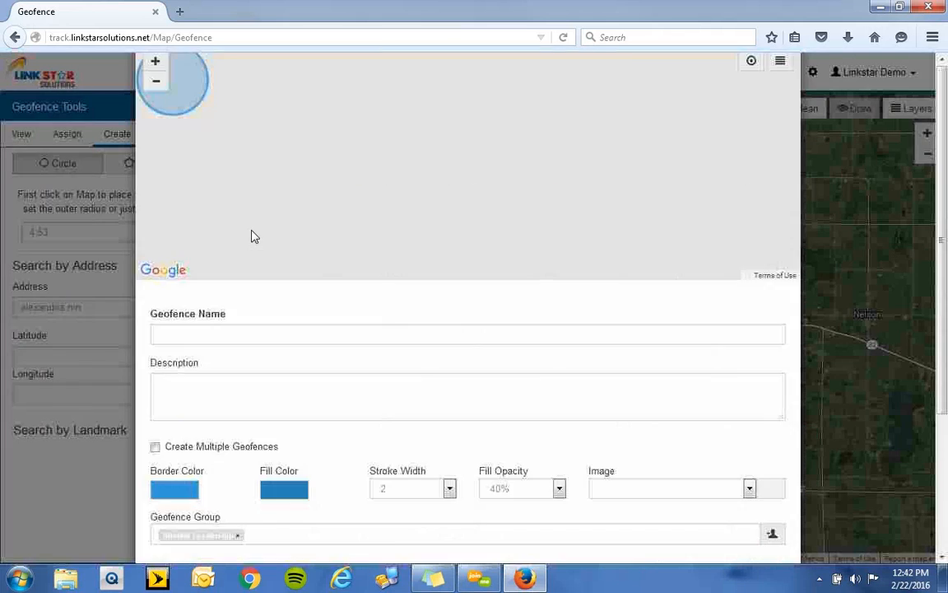
click(222, 408)
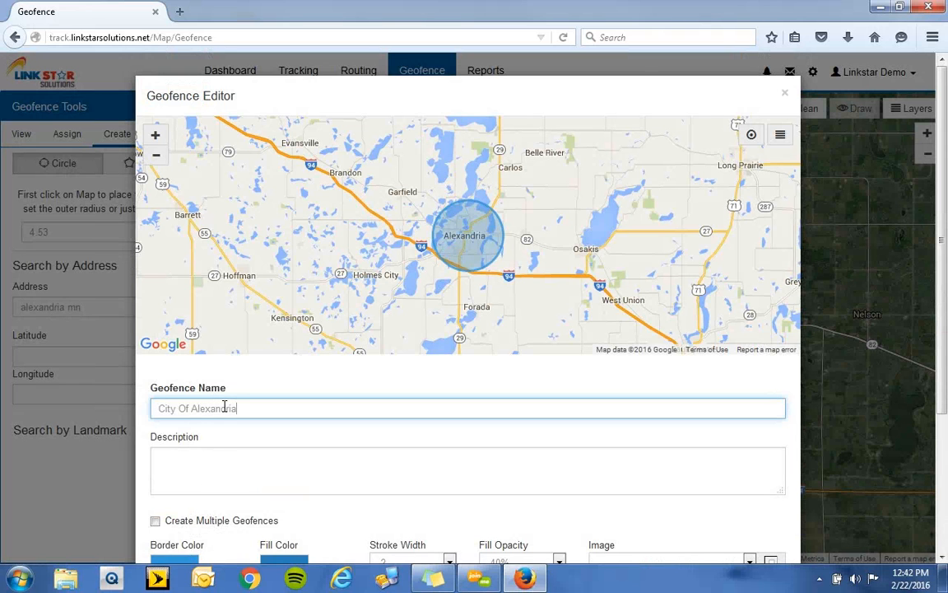
- Assign the geofence to the items in its groups, with the alert action set to Both
scroll(245, 420, down, 3)
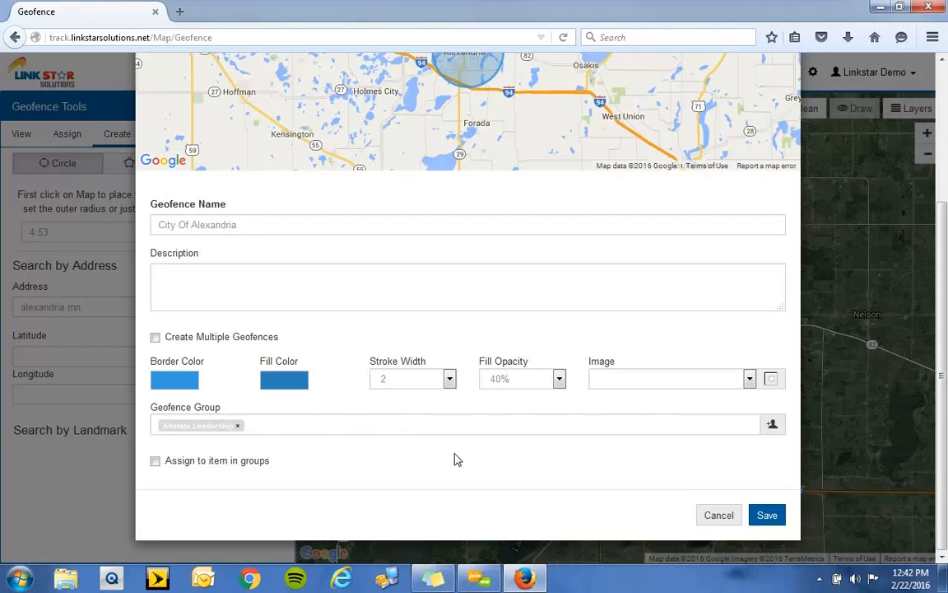
click(156, 462)
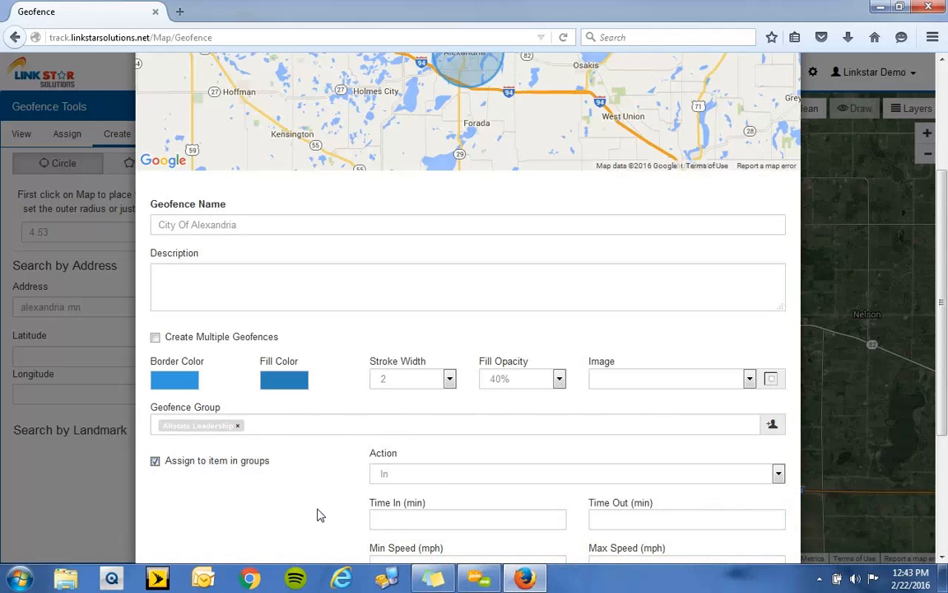
scroll(325, 503, up, 3)
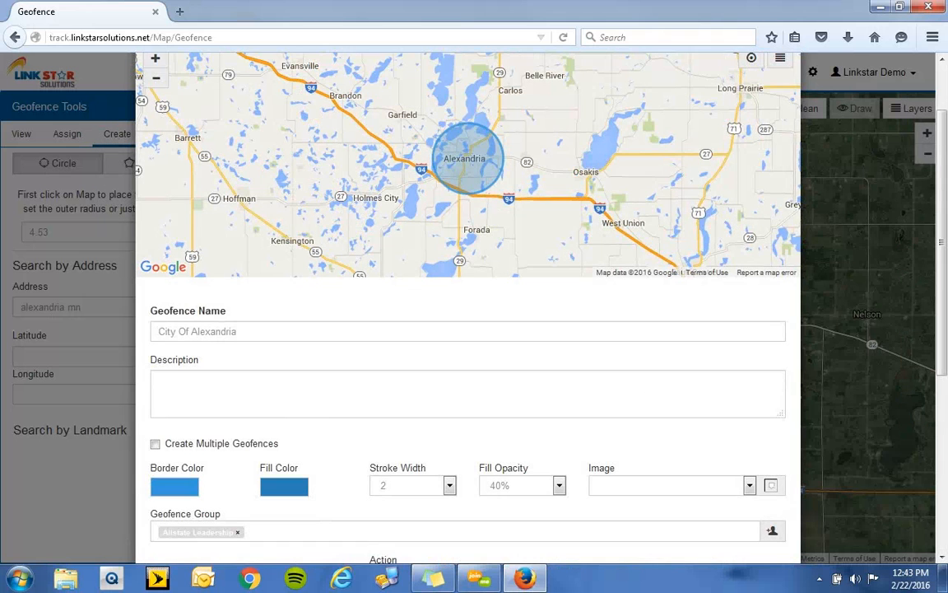
scroll(848, 288, down, 5)
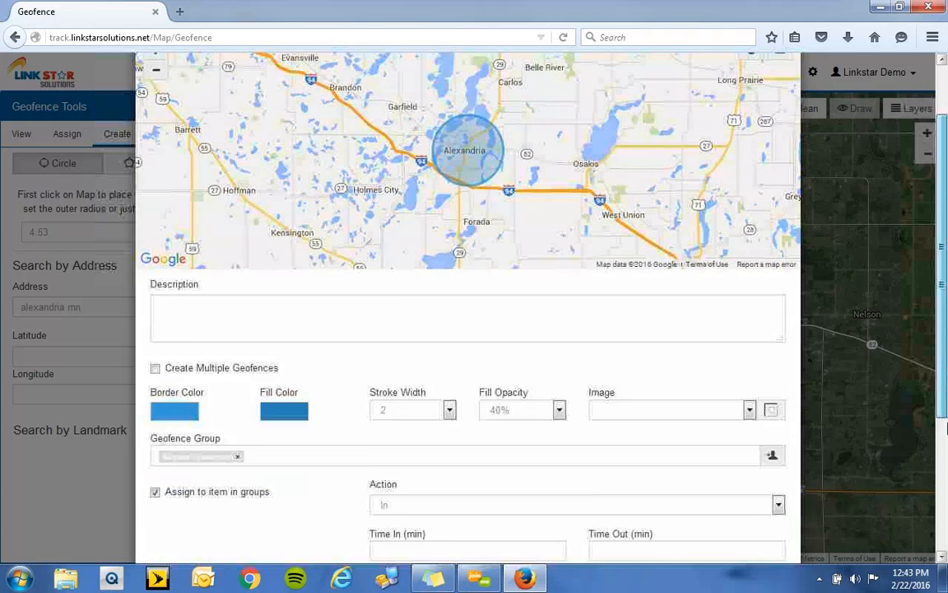
drag(942, 393, 942, 417)
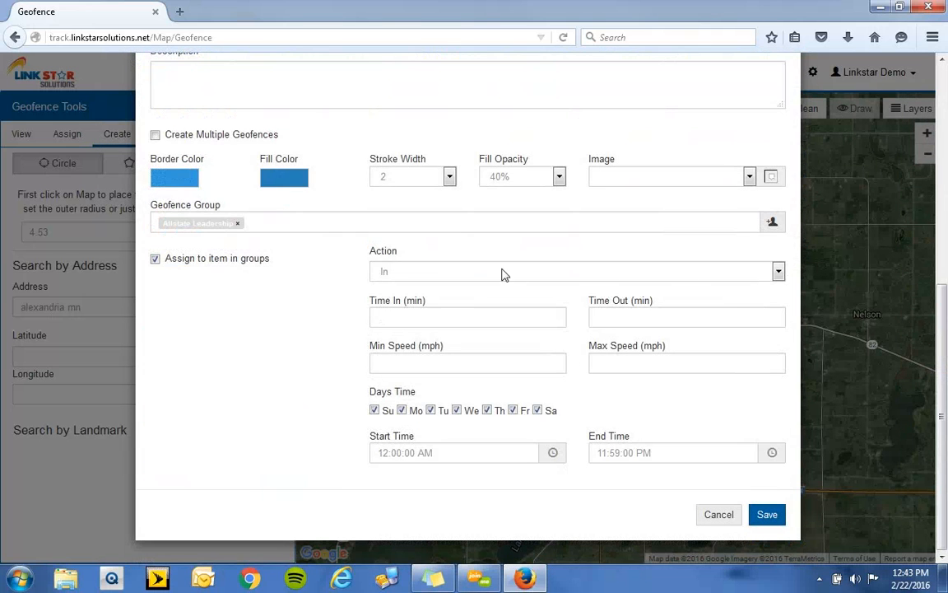
click(778, 272)
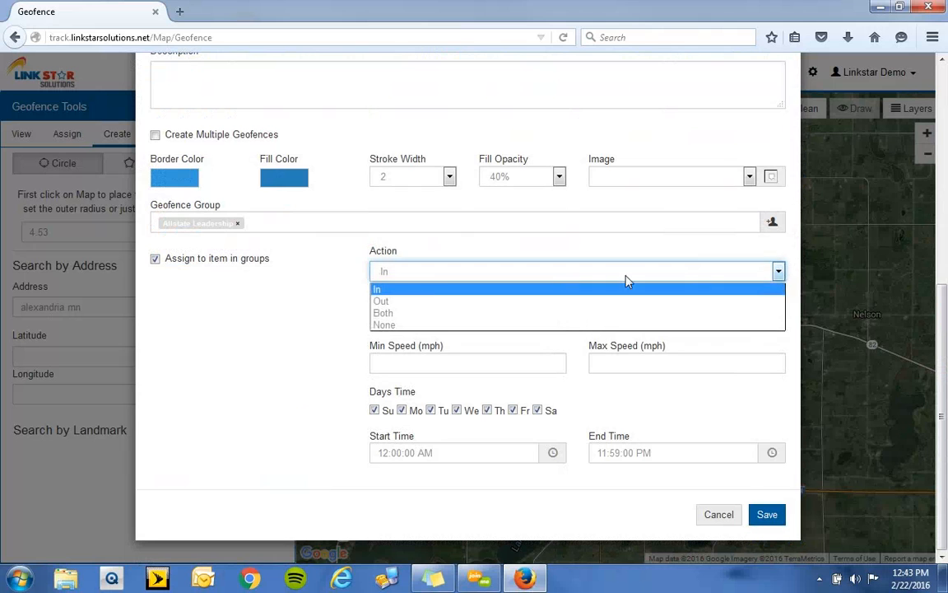
click(410, 313)
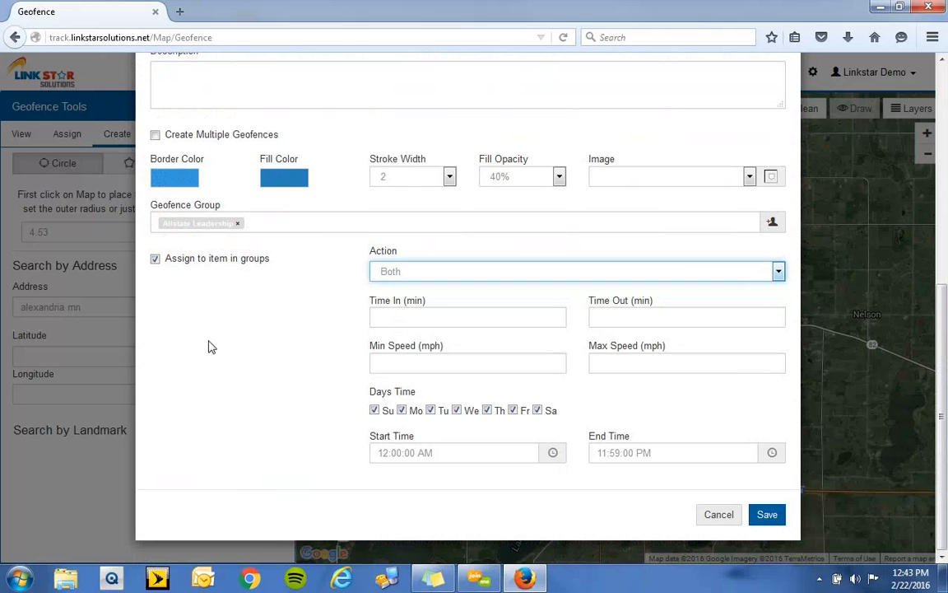
- Save the new geofence with its time in and time out limits left blank
click(419, 316)
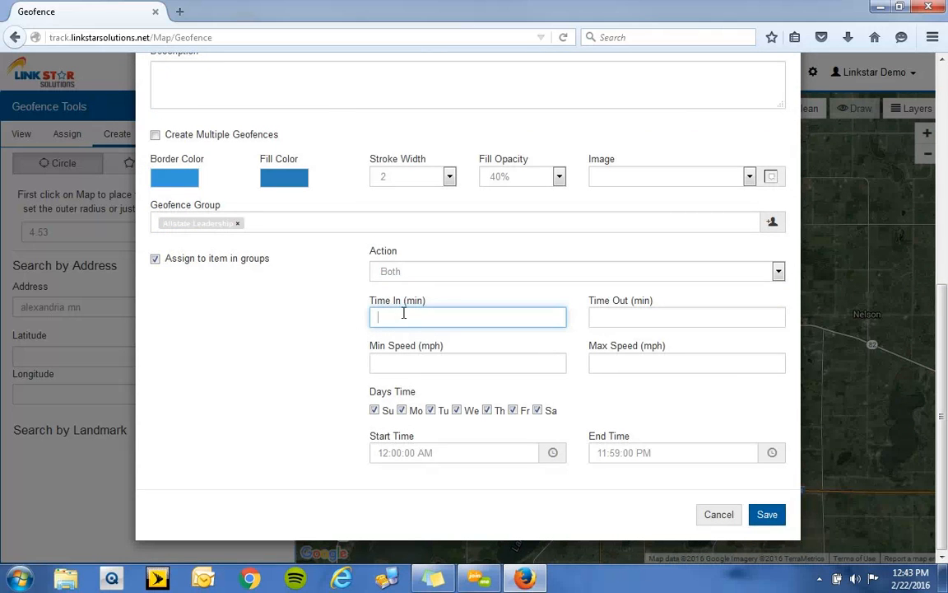
click(631, 323)
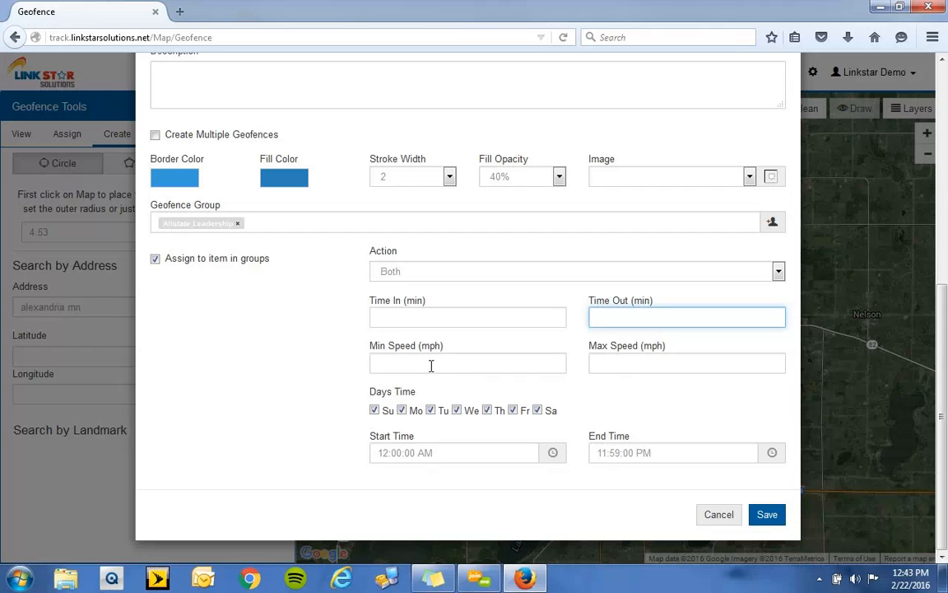
click(331, 362)
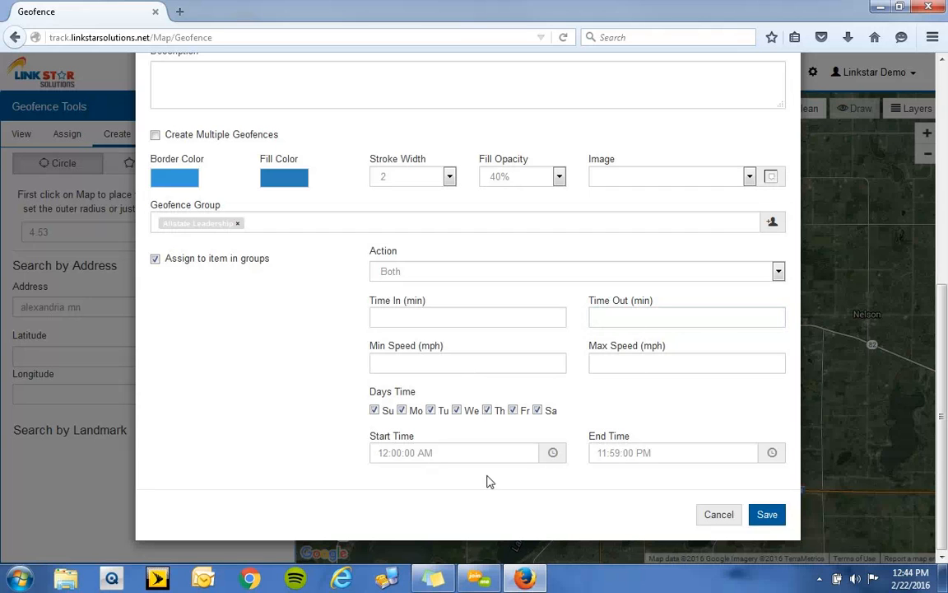
click(767, 517)
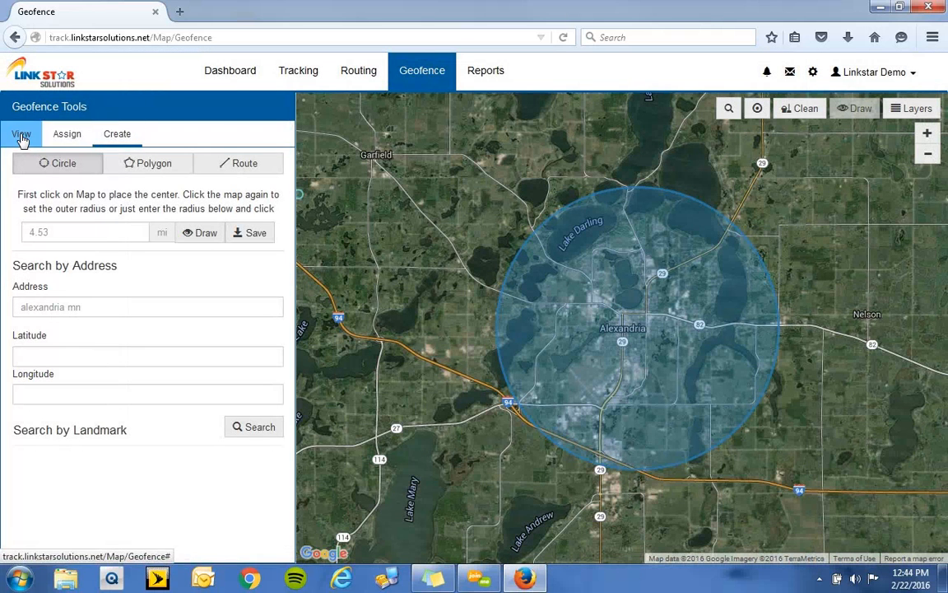
- Display the saved City Of Alexandria geofence on the map
click(22, 136)
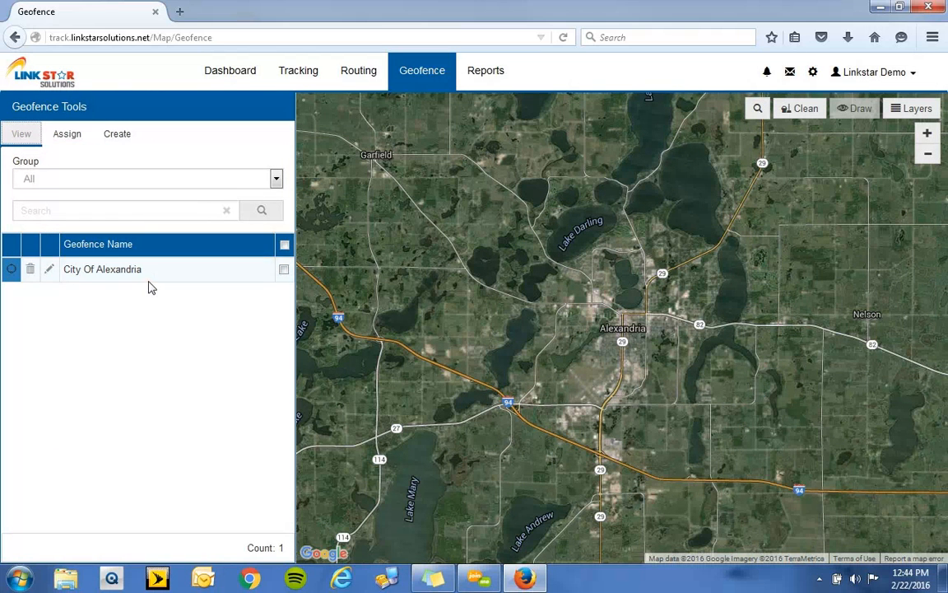
click(284, 272)
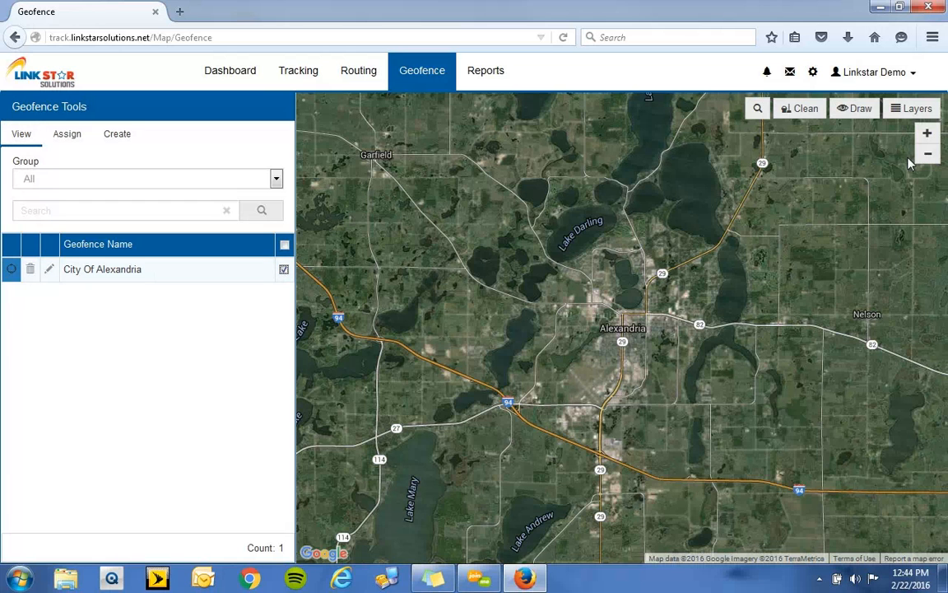
click(855, 109)
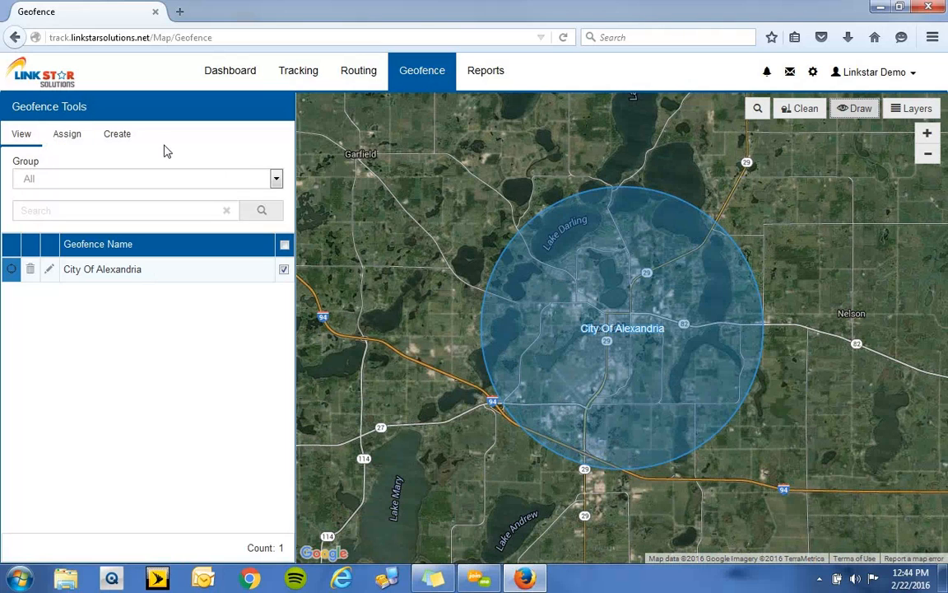
- Open the geofence settings of the convertible in the Allstate Leadership vehicle group from its marker on the tracking map
click(232, 74)
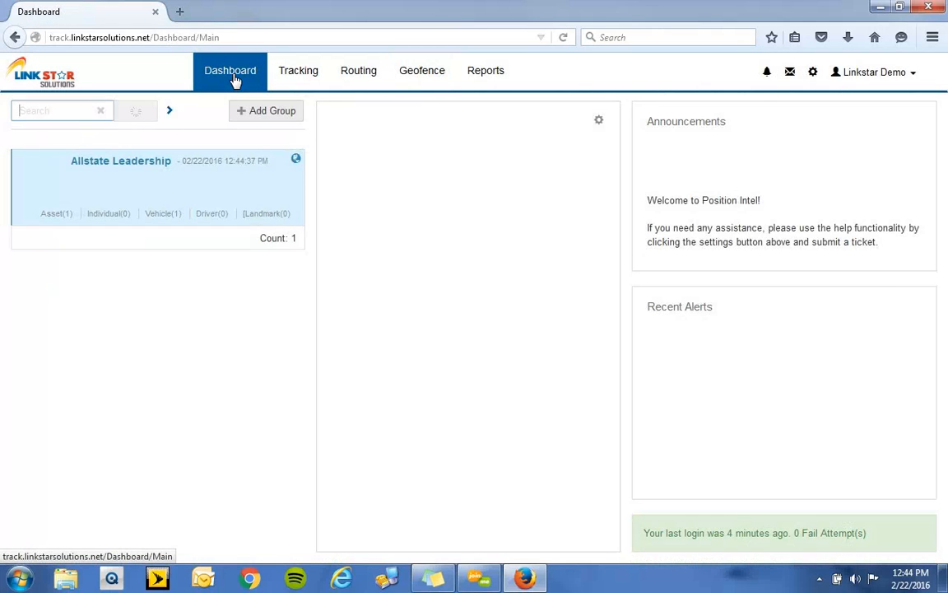
click(165, 214)
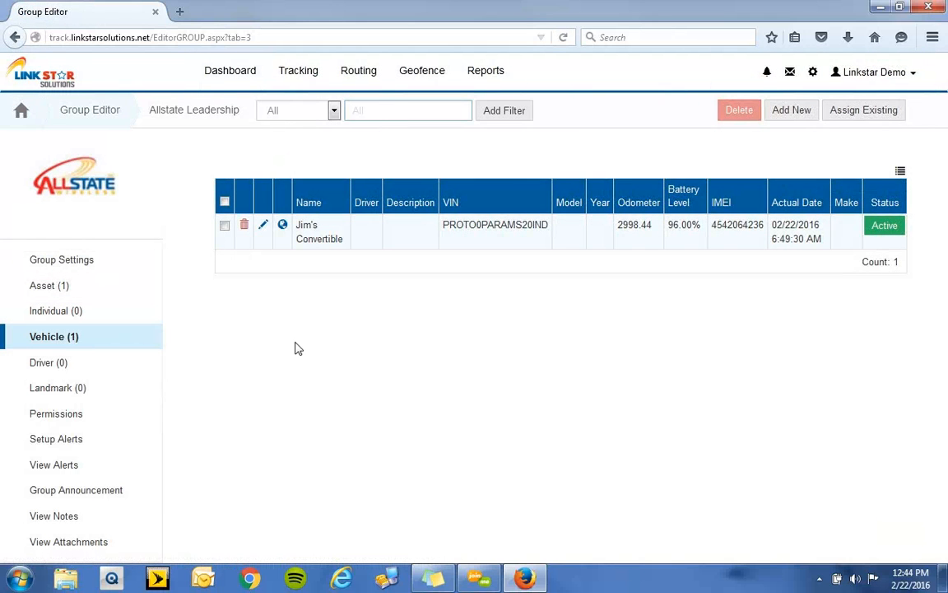
click(283, 227)
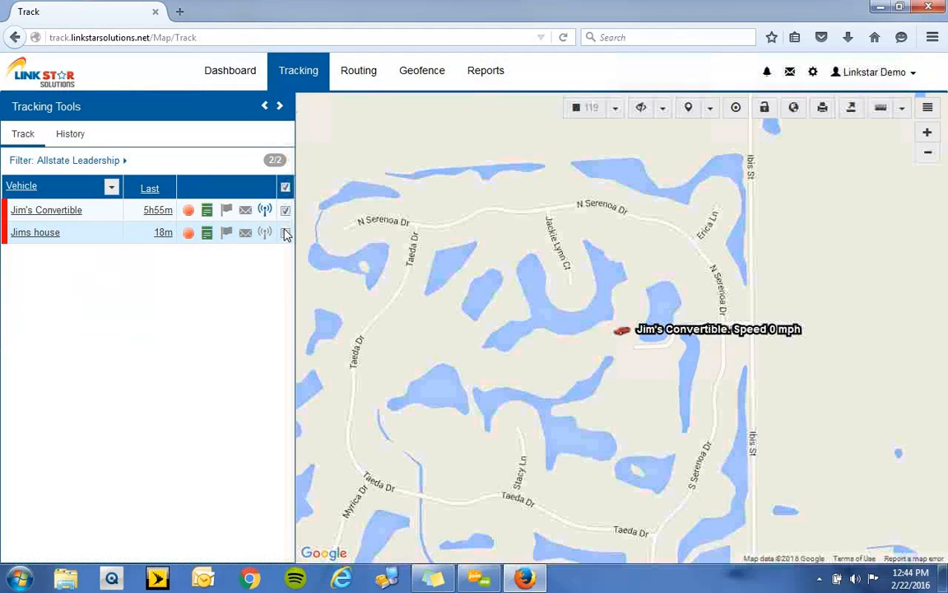
click(623, 334)
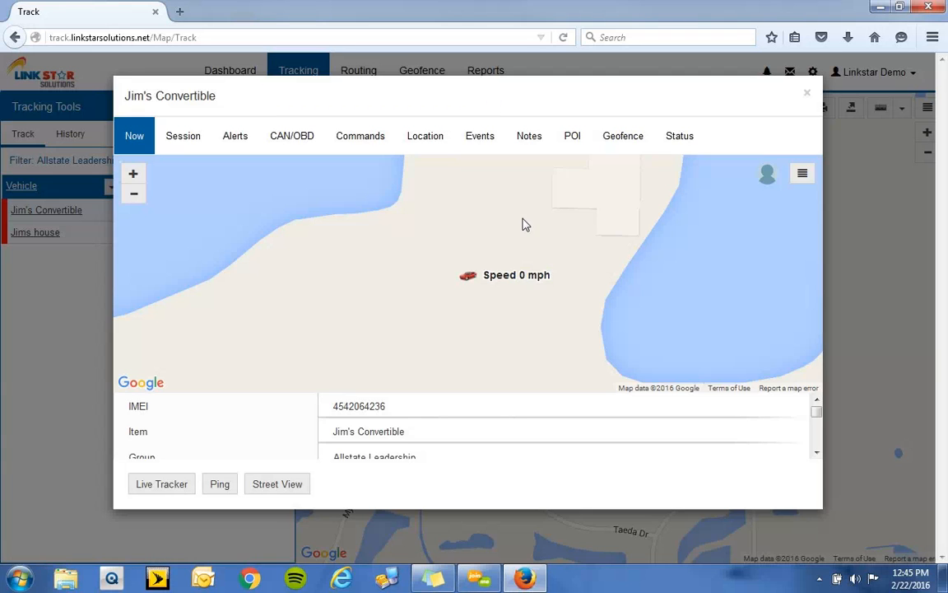
click(613, 144)
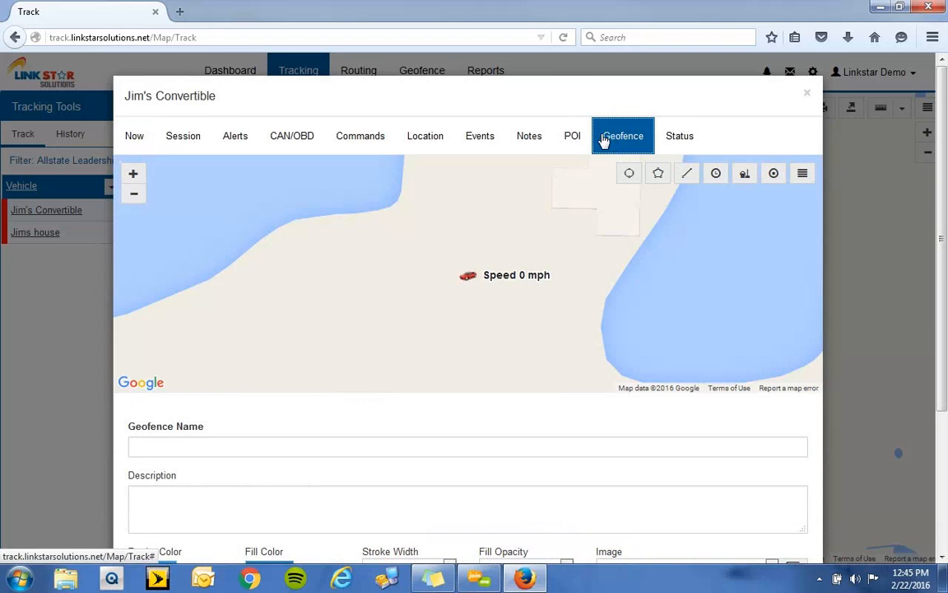
- Switch the geofence map's base layer to Google (Hybrid)
click(803, 176)
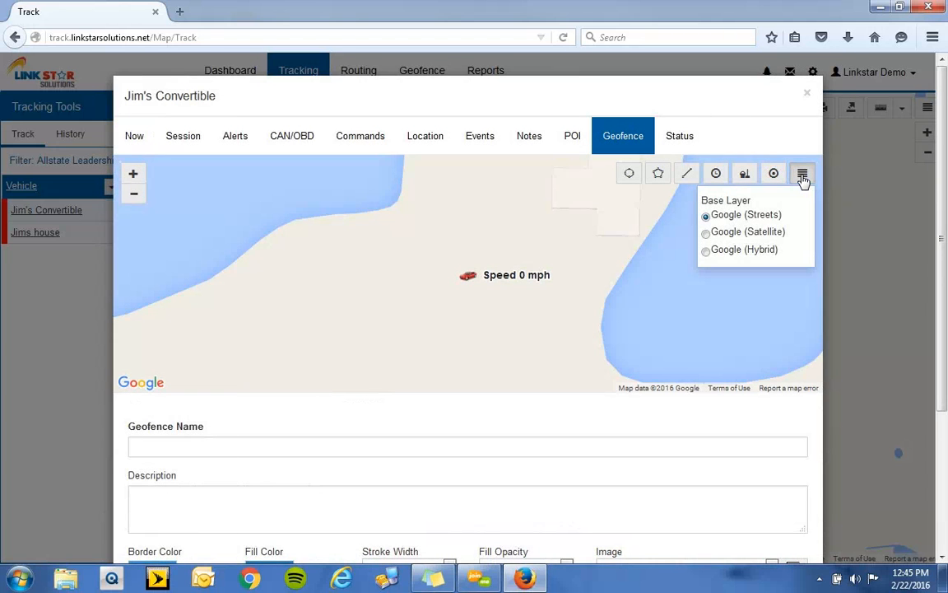
click(762, 252)
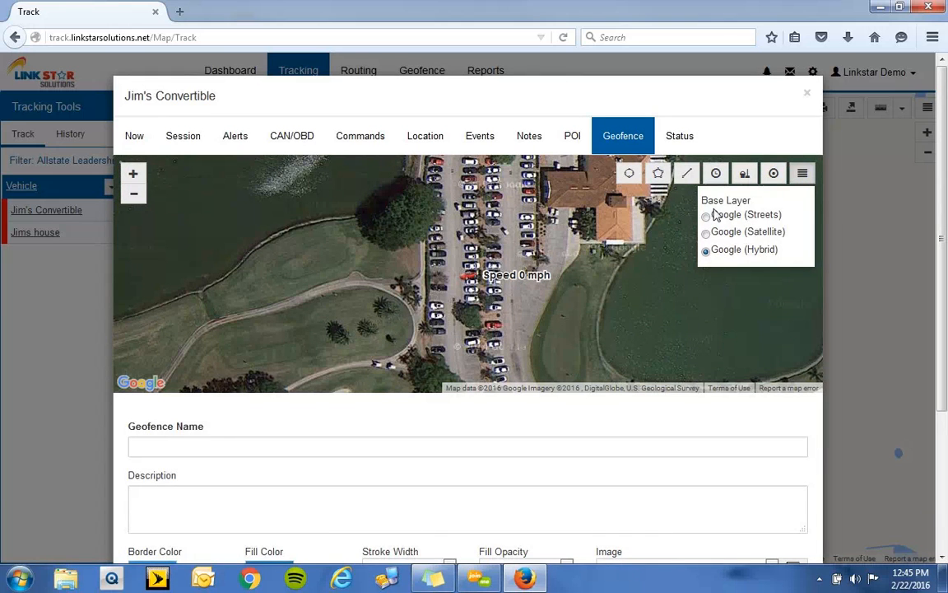
click(803, 174)
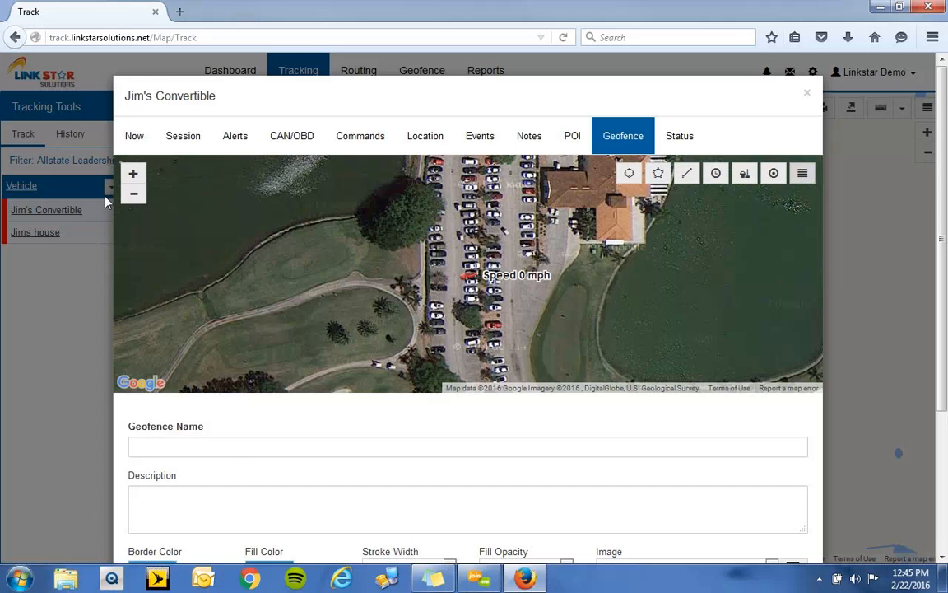
- Draw a polygon geofence around the parking lot and clubhouse beside the vehicle and name it Golf Course
click(133, 195)
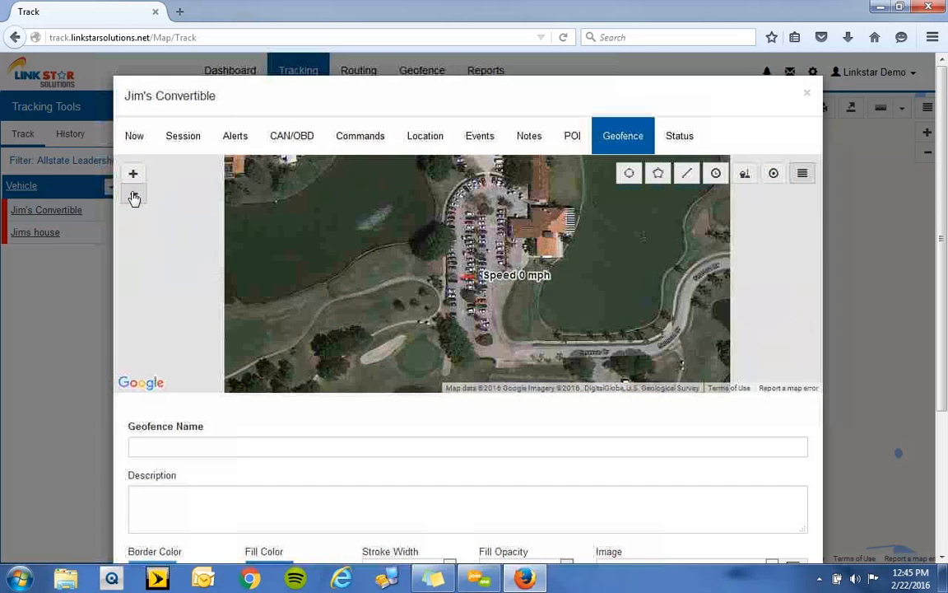
click(133, 195)
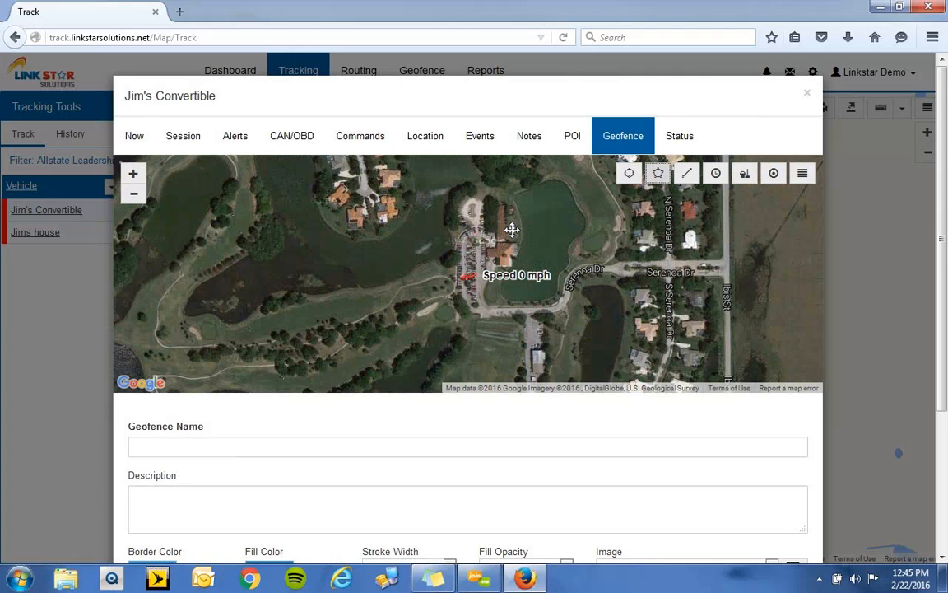
click(512, 230)
click(439, 283)
click(450, 331)
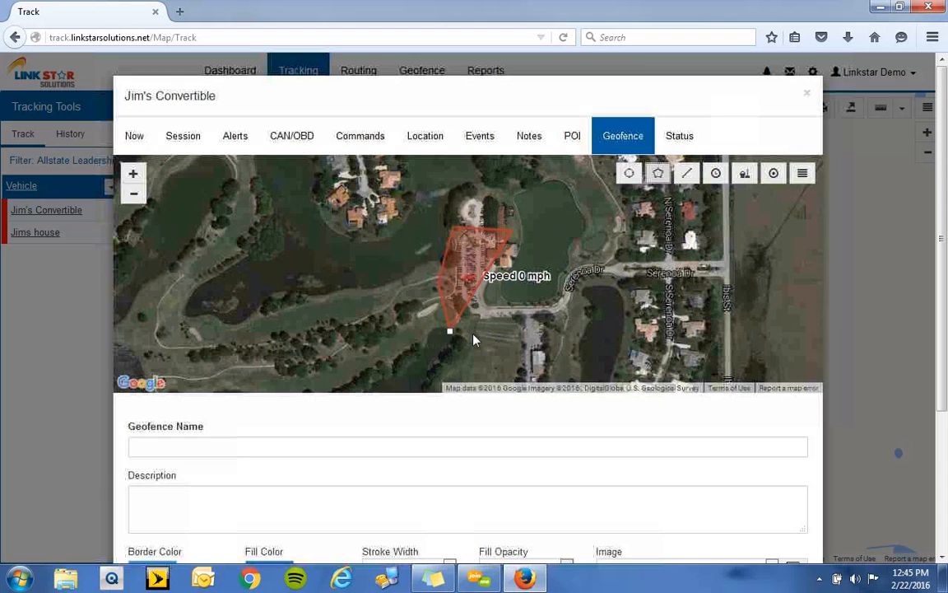
click(510, 334)
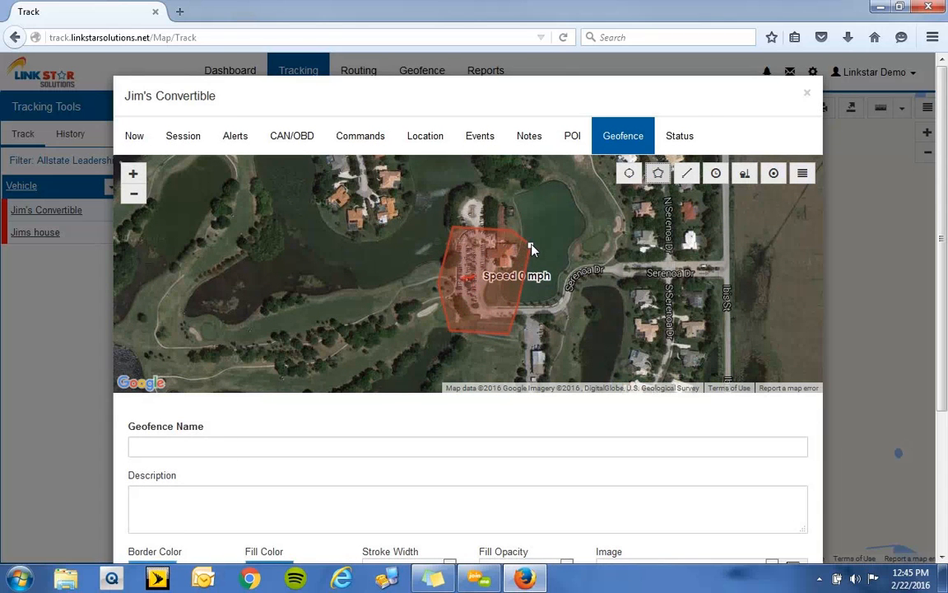
click(531, 250)
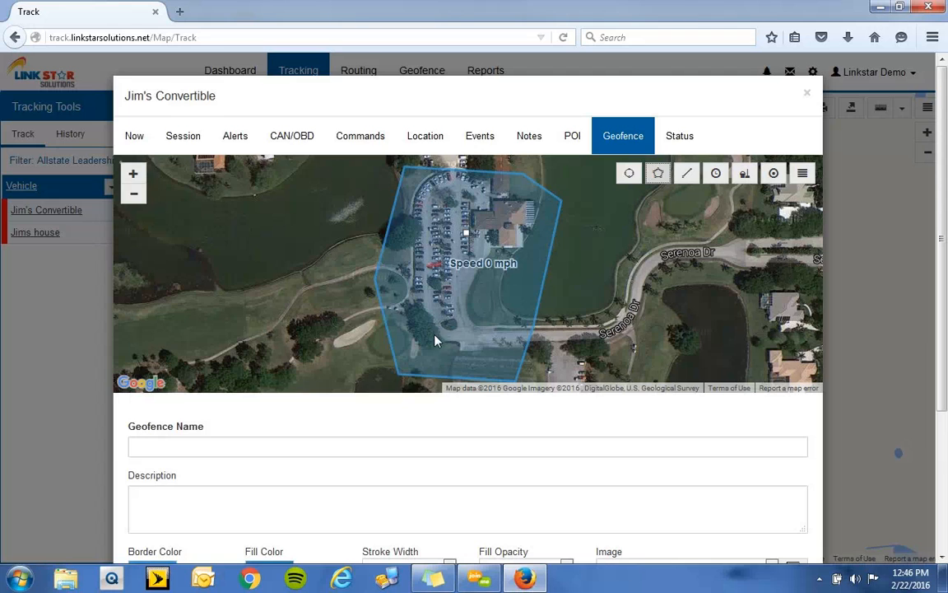
click(268, 440)
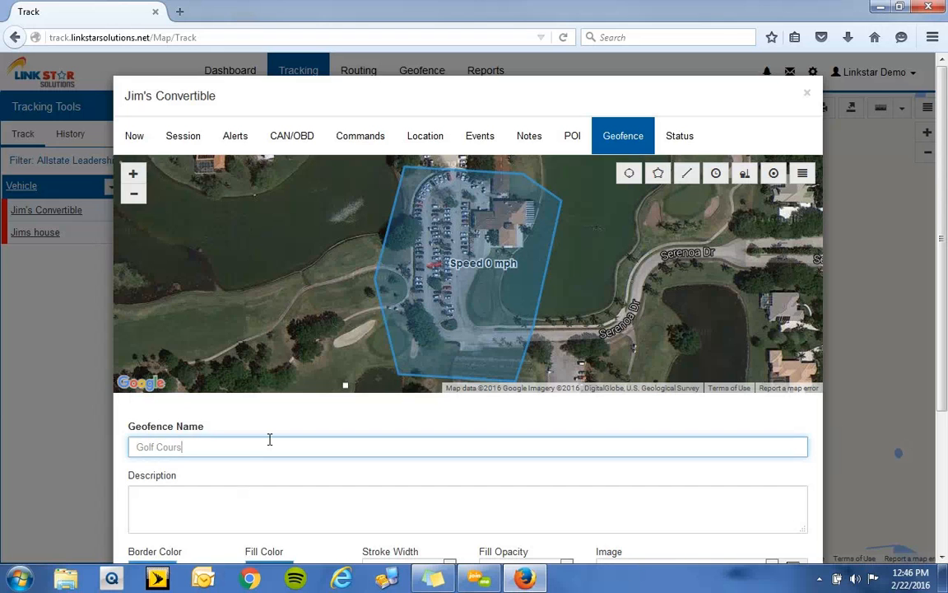
click(259, 475)
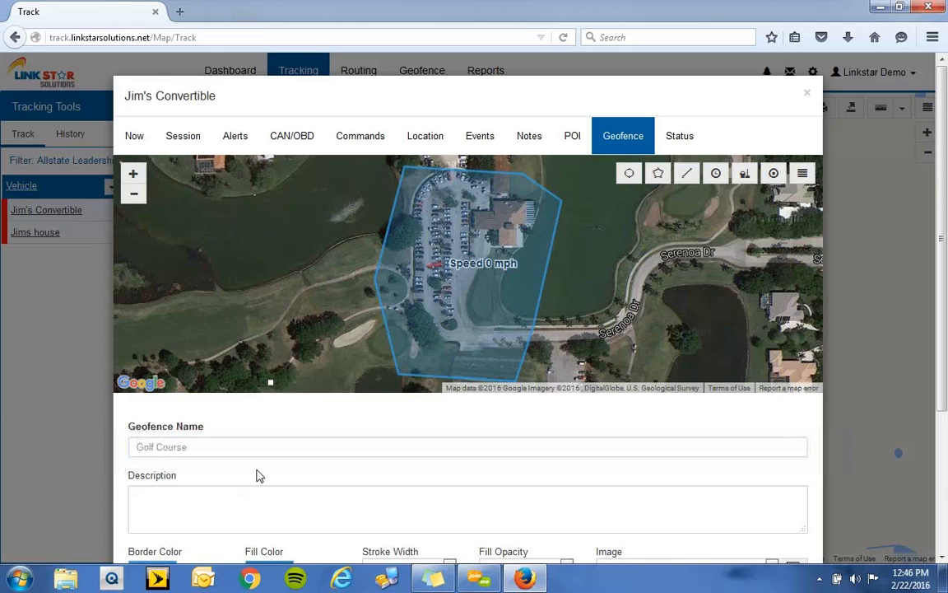
- Set the Golf Course geofence's border color to purple and its fill color to bright yellow
scroll(261, 461, down, 2)
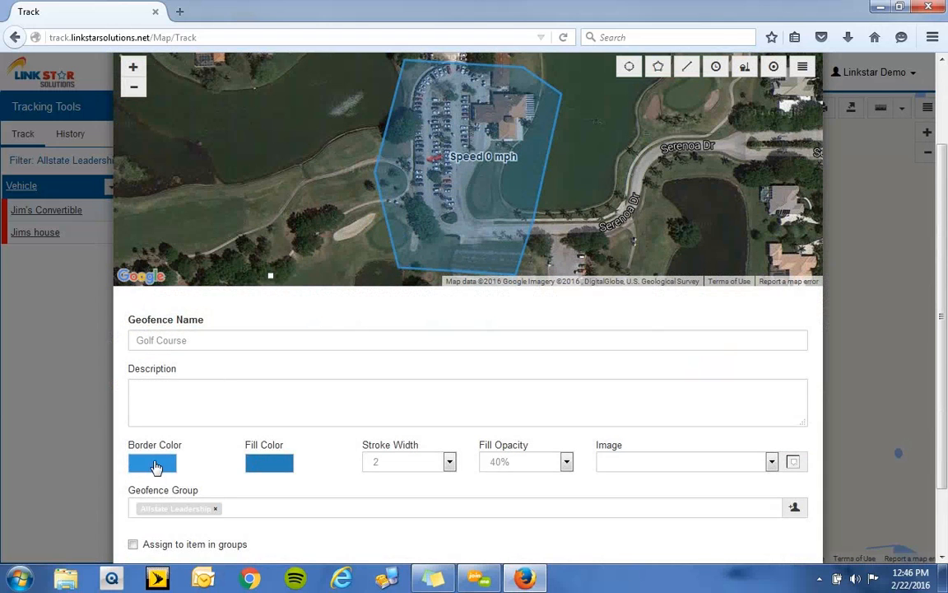
click(158, 471)
click(134, 486)
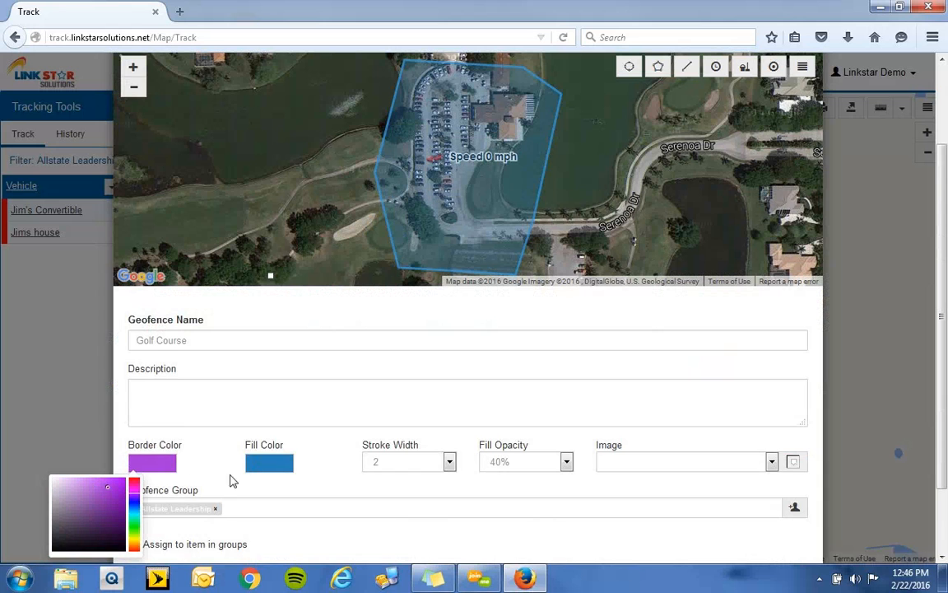
click(275, 461)
drag(251, 504, 252, 534)
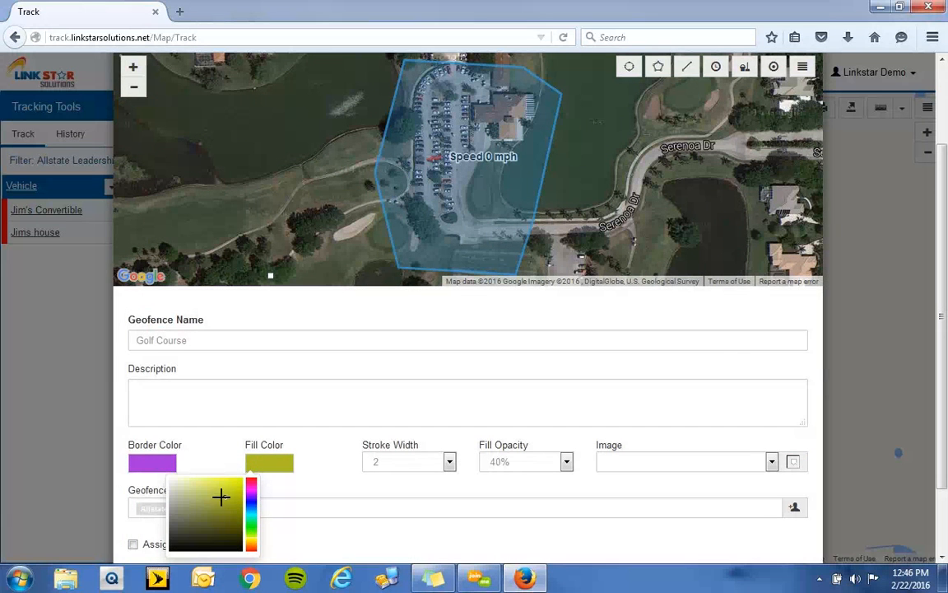
drag(226, 495, 238, 483)
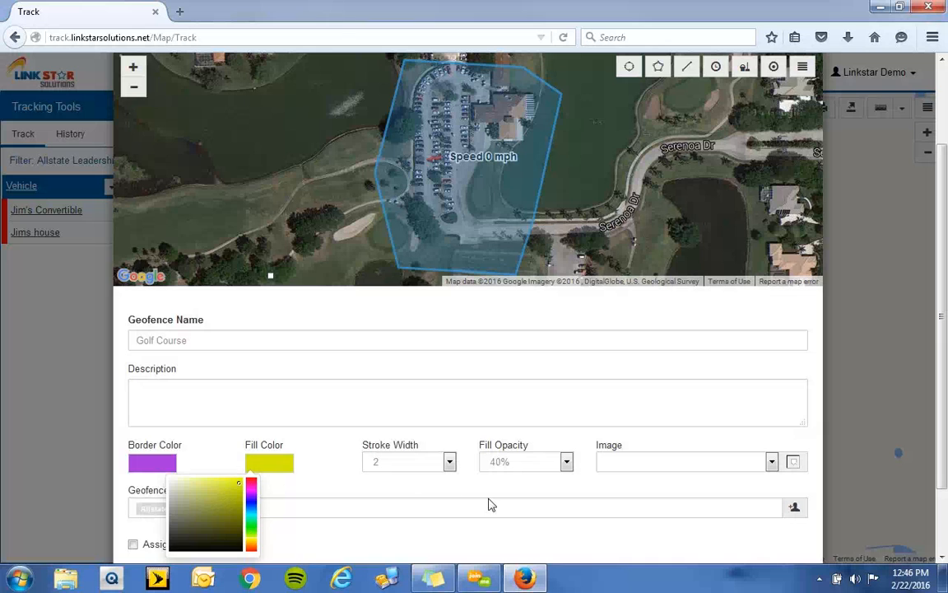
click(650, 484)
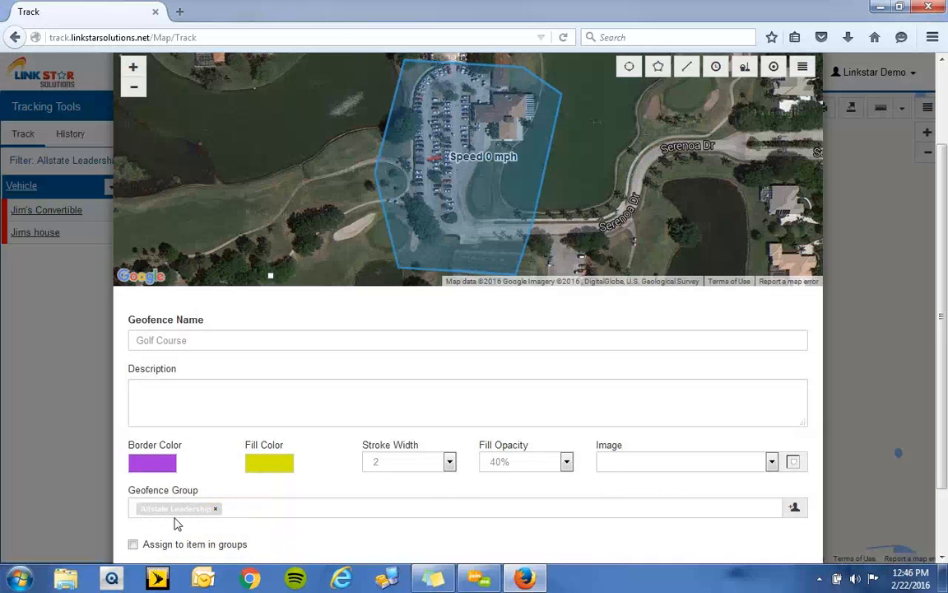
- Assign the Golf Course geofence to the items in its group with the action Both, and save it
click(133, 544)
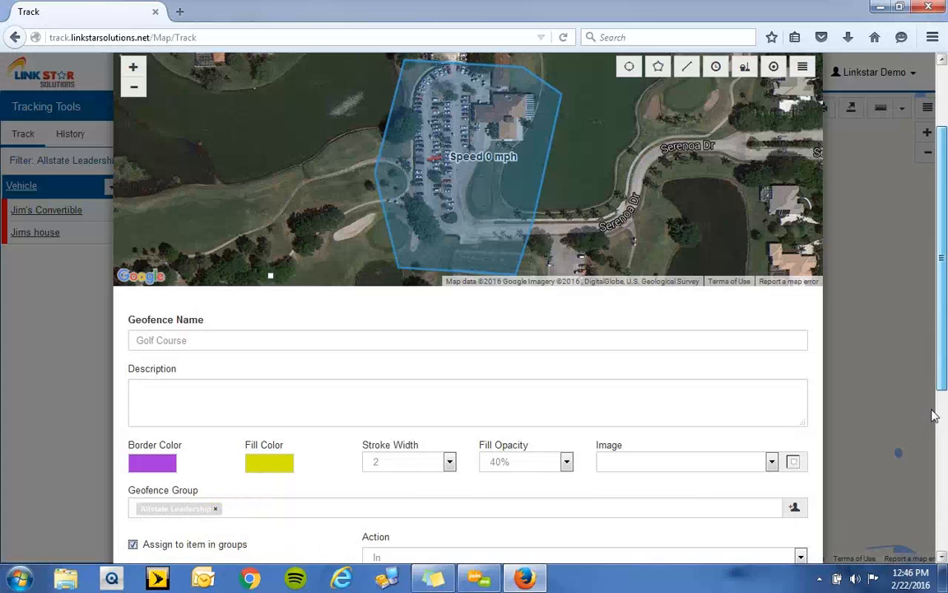
scroll(874, 387, down, 3)
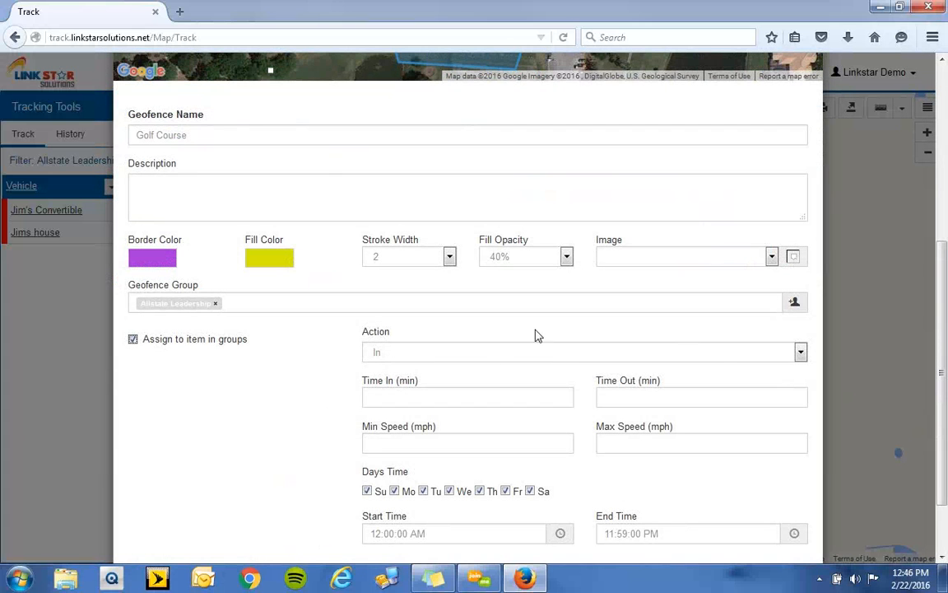
click(801, 352)
click(766, 396)
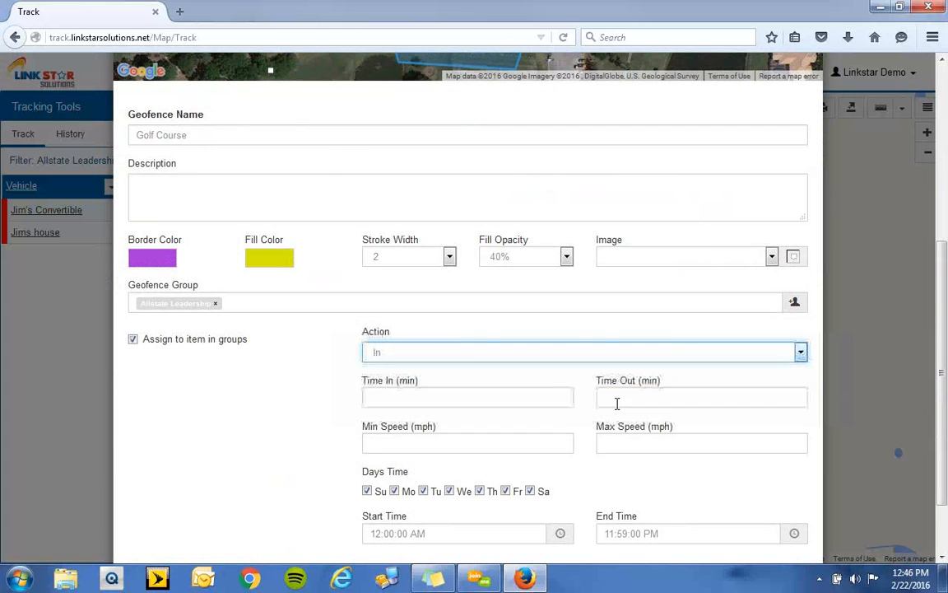
click(396, 401)
scroll(277, 425, down, 2)
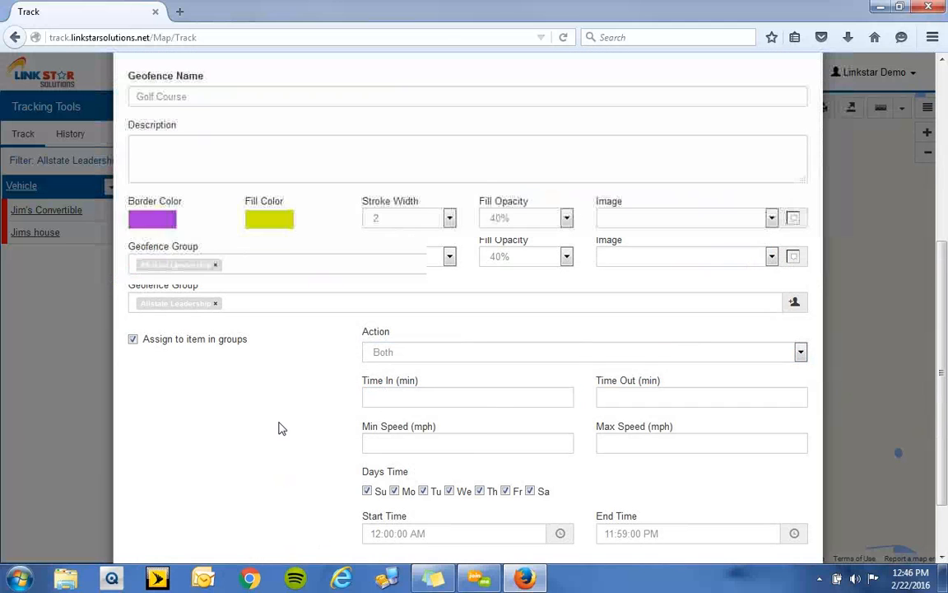
click(787, 519)
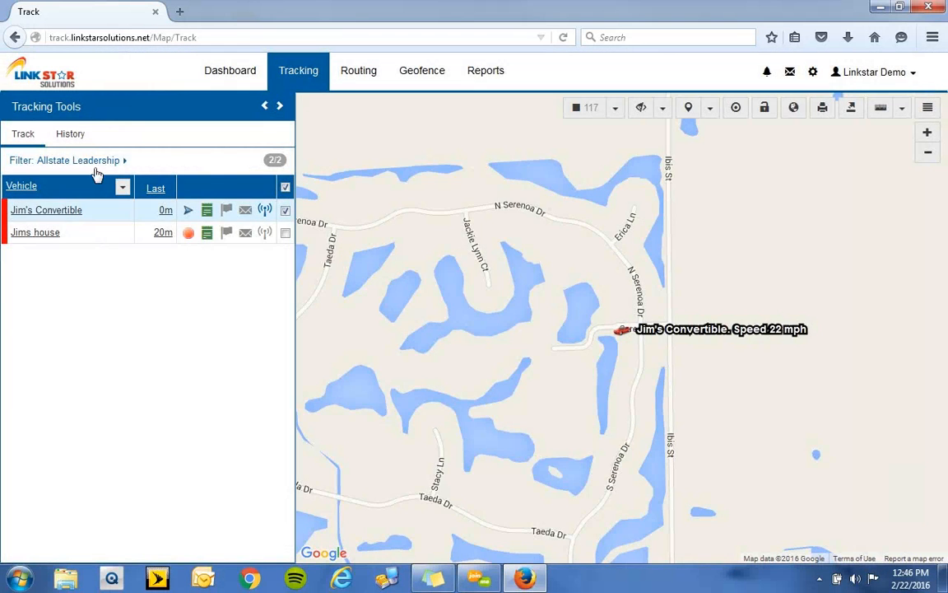
- Display the City Of Alexandria and Golf Course geofences together on the geofence map
click(76, 135)
click(434, 85)
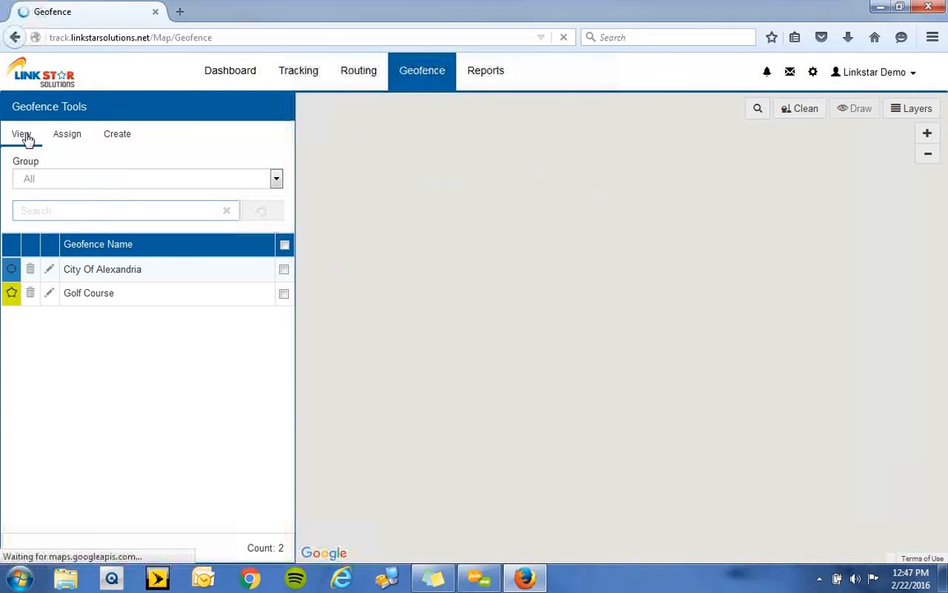
click(283, 269)
click(284, 295)
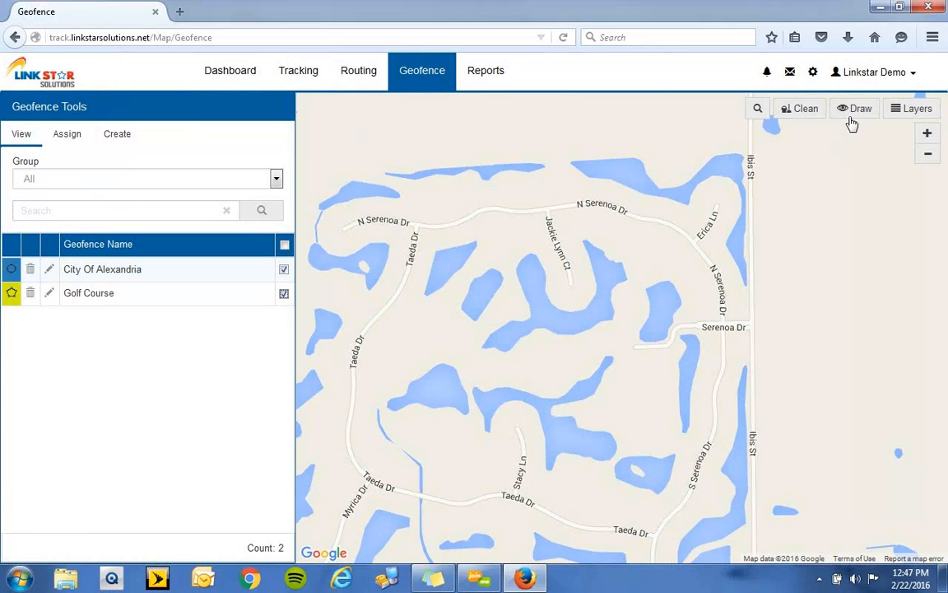
click(856, 111)
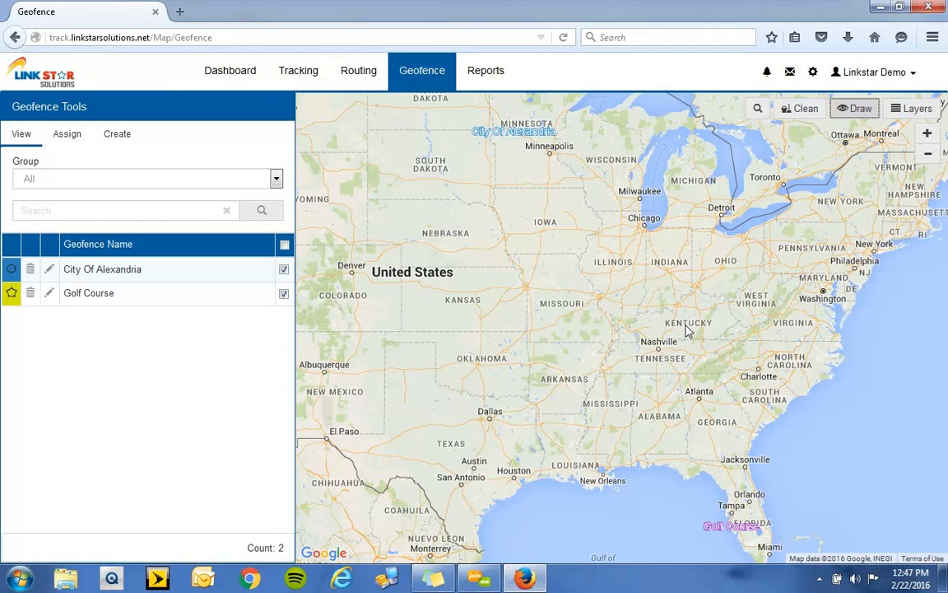
- Display only the Golf Course geofence on the map and clear its selection in the geofence list
click(284, 269)
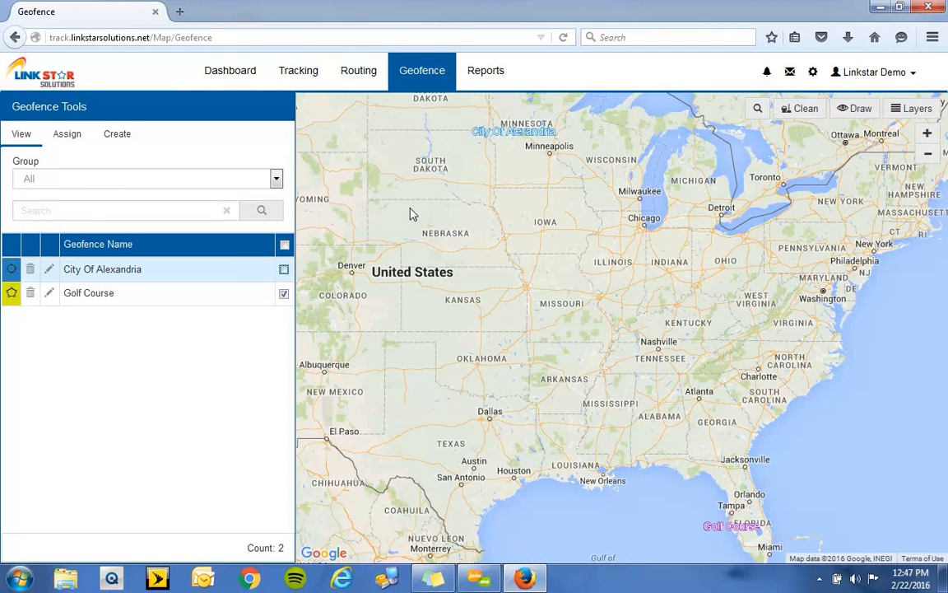
click(856, 115)
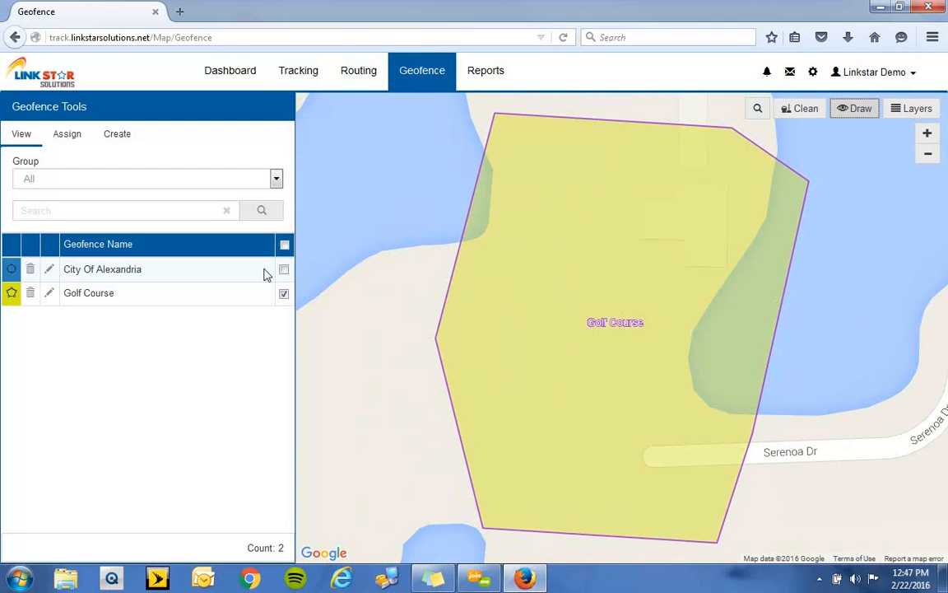
click(284, 294)
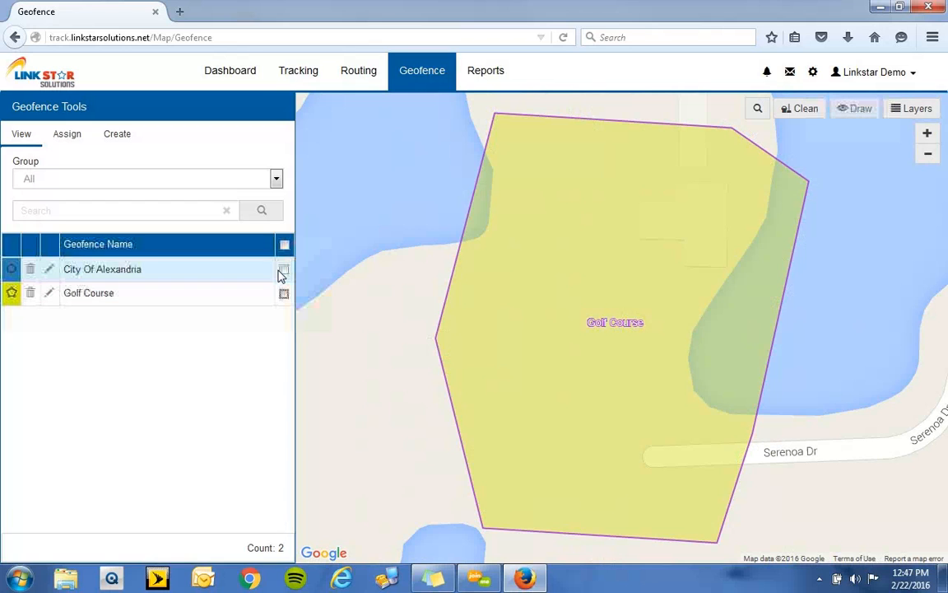